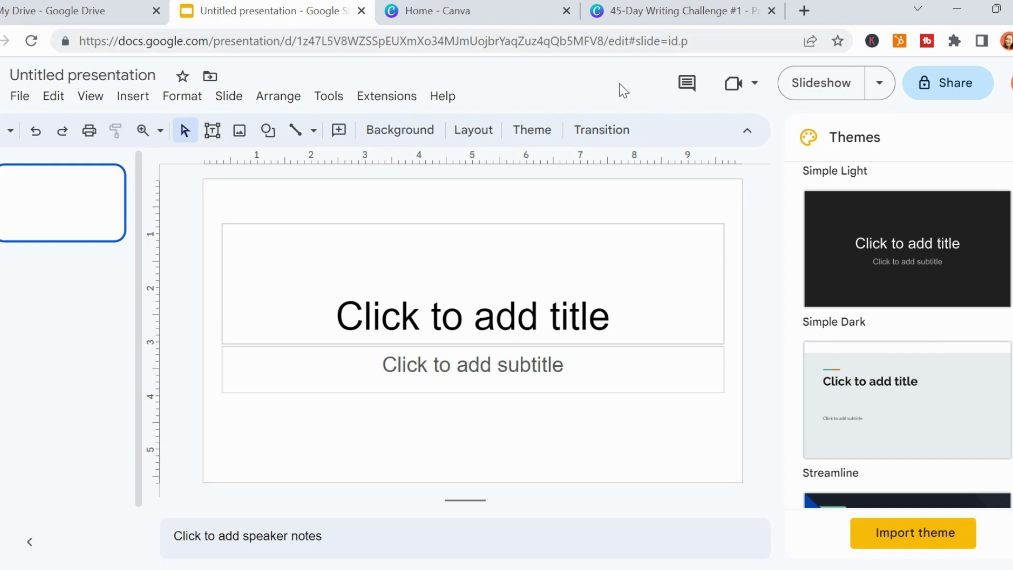
Rename the untitled presentation to 'My Writing Journal'
{"action": "left_click", "coordinate": [112, 75]}
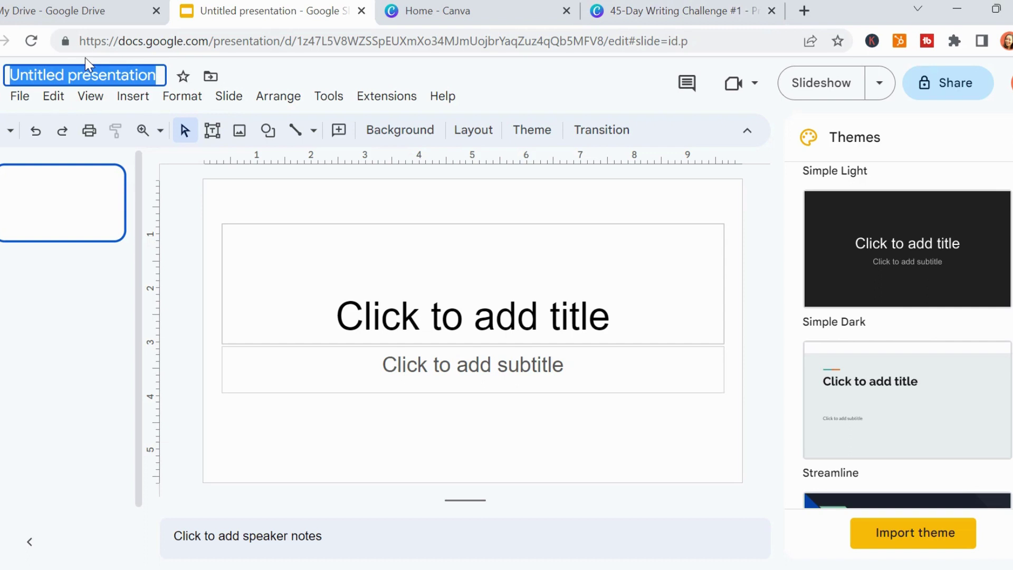
{"action": "type", "text": "My"}
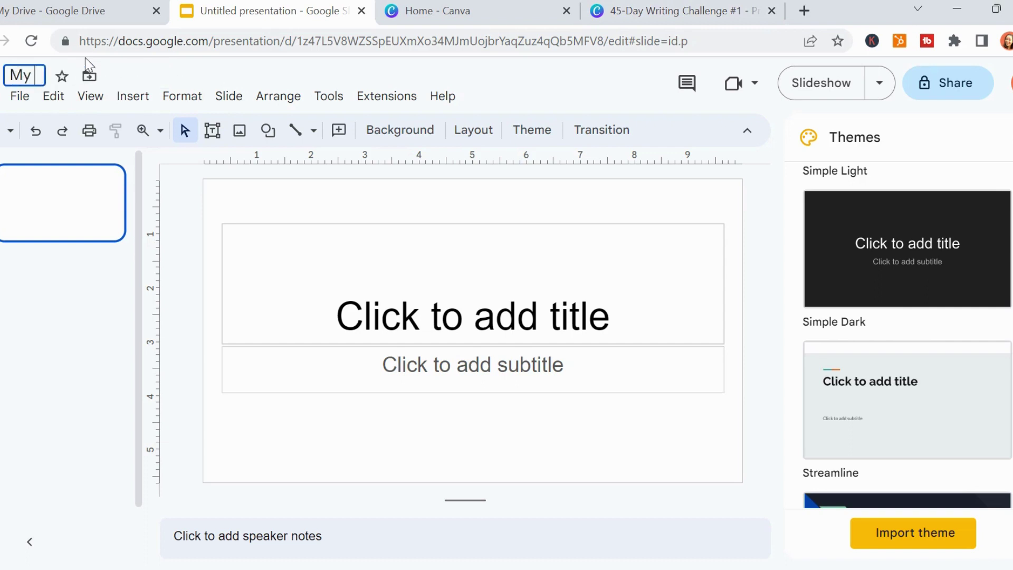
{"action": "type", "text": " Writing Journ"}
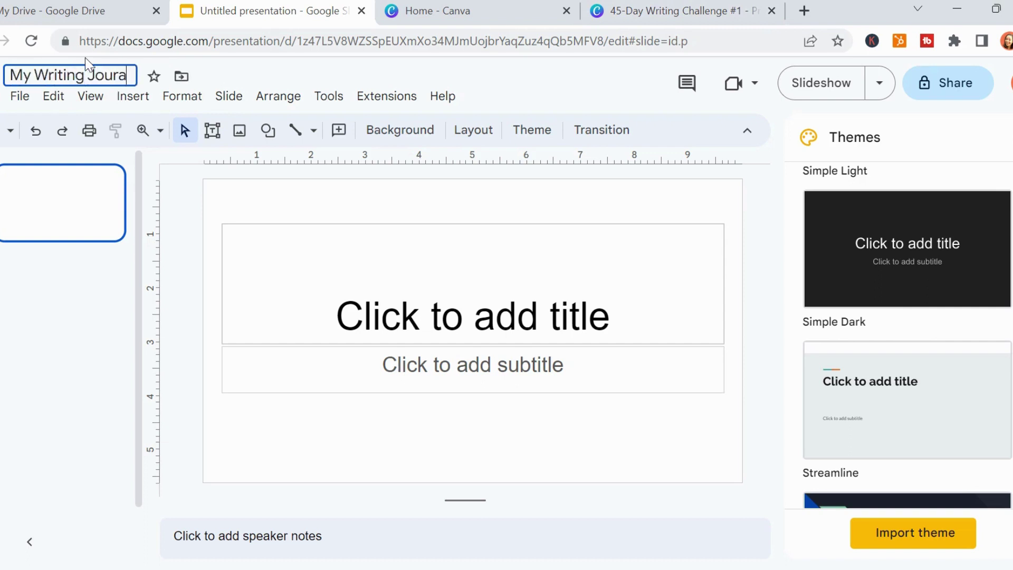
{"action": "type", "text": "al"}
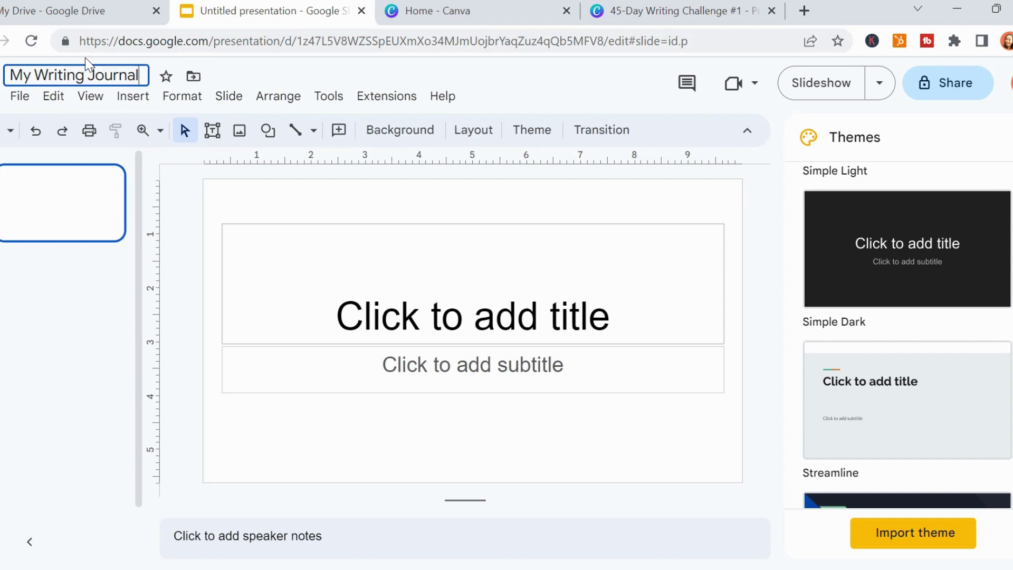
{"action": "key", "text": "Return"}
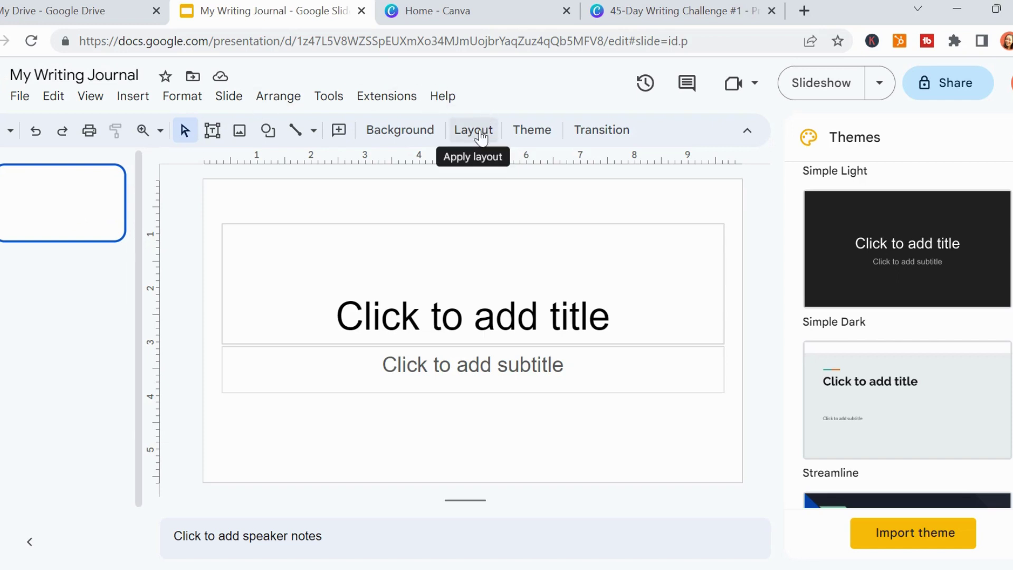
Apply the Title and body layout and write the Day1 socks prompt as the slide title
{"action": "left_click", "coordinate": [475, 131]}
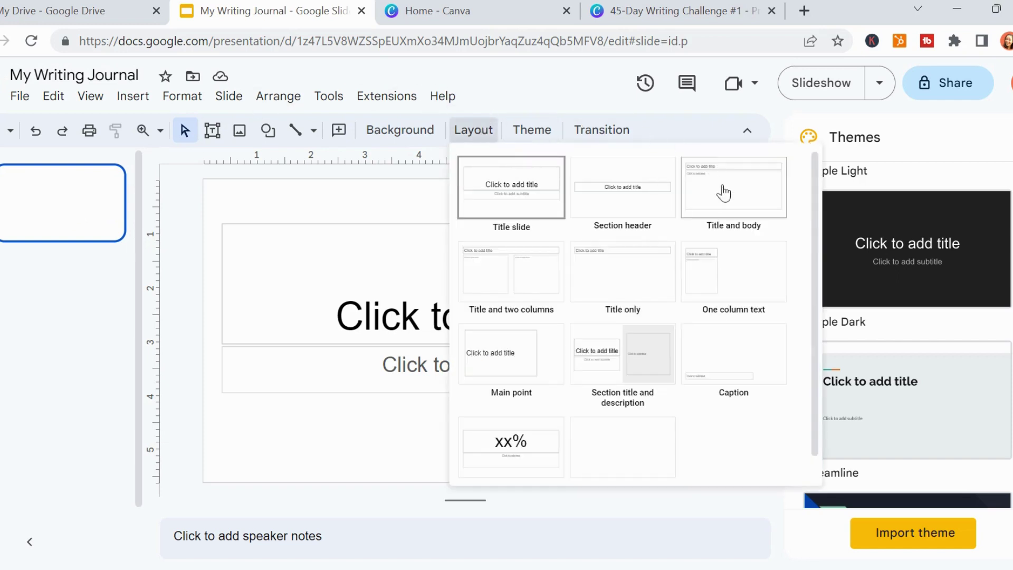
{"action": "left_click", "coordinate": [730, 198]}
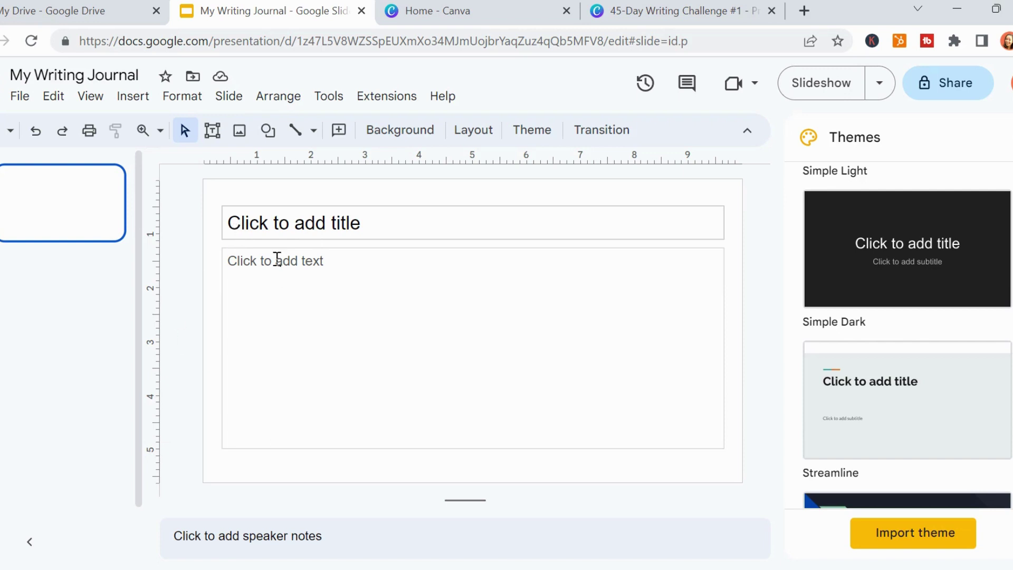
{"action": "left_click", "coordinate": [274, 222]}
{"action": "type", "text": "Day 1:"}
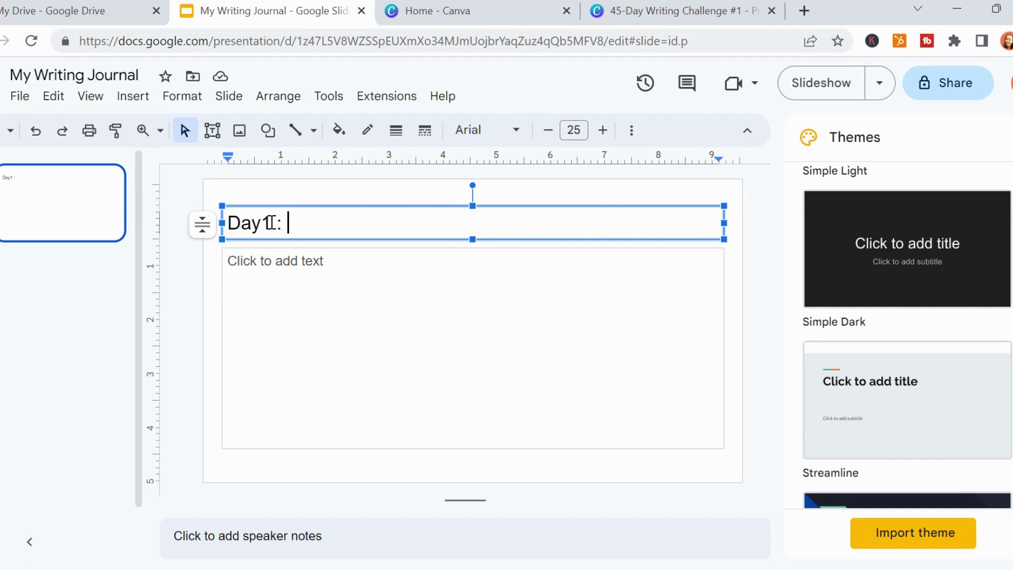
{"action": "type", "text": "Tell me about"}
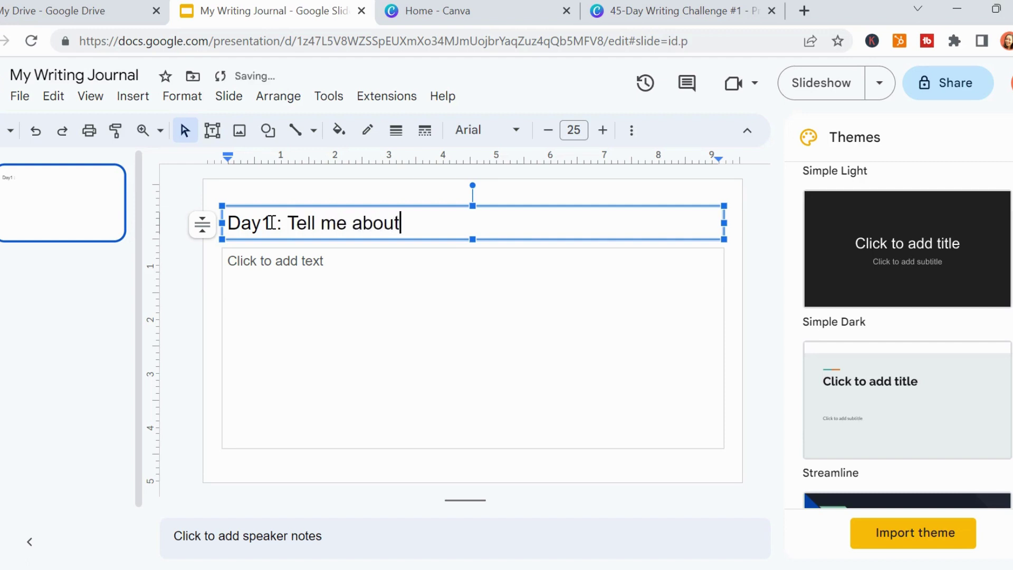
{"action": "type", "text": " your favorite pair"}
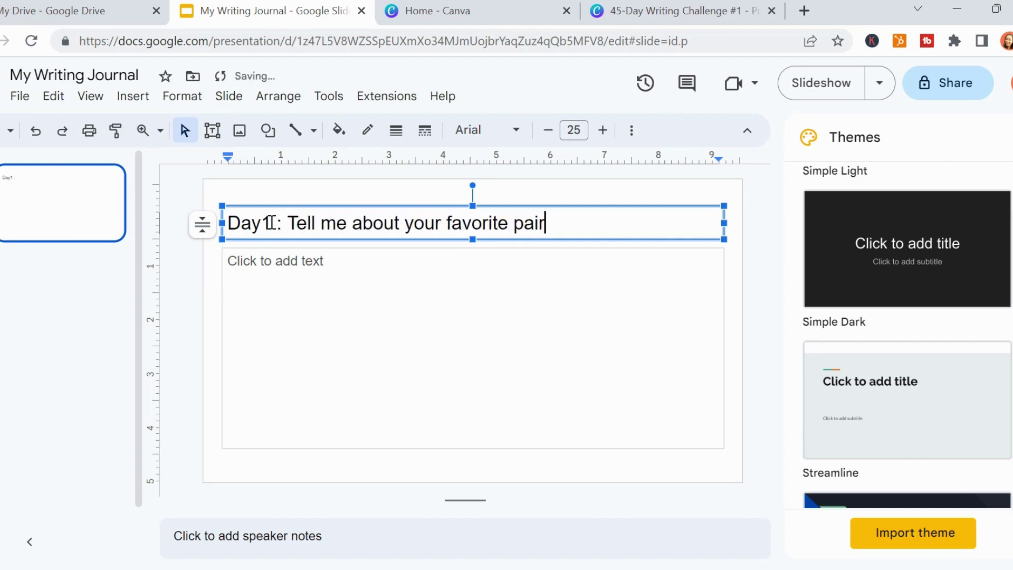
{"action": "type", "text": " of socker"}
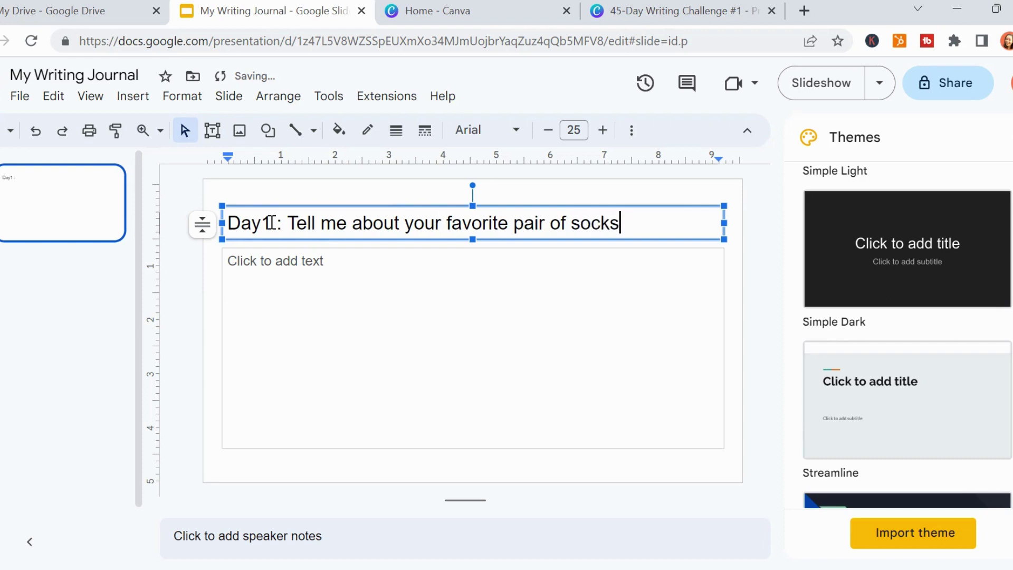
{"action": "type", "text": "("}
{"action": "type", "text": "3-5 "}
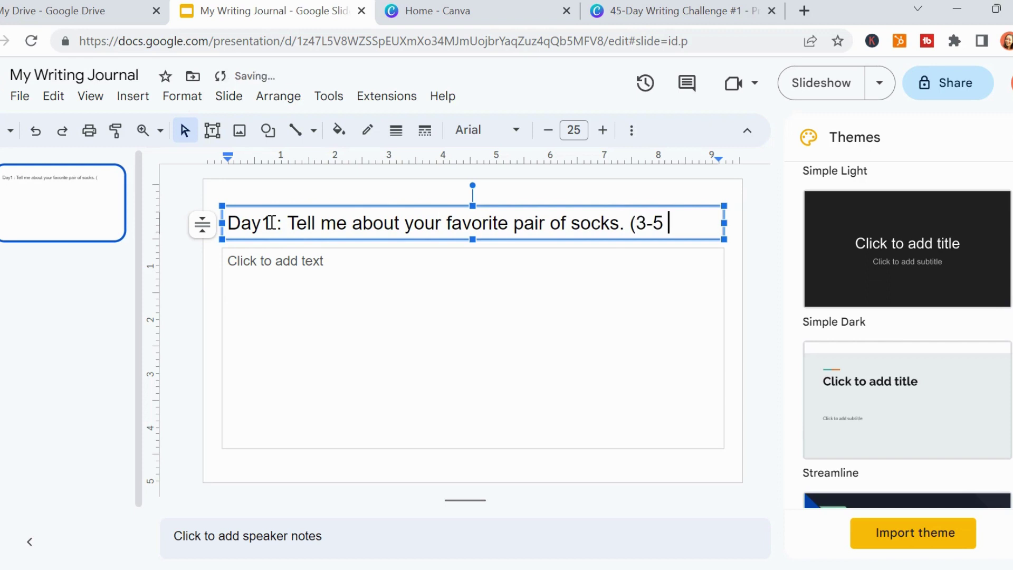
{"action": "type", "text": "sentece"}
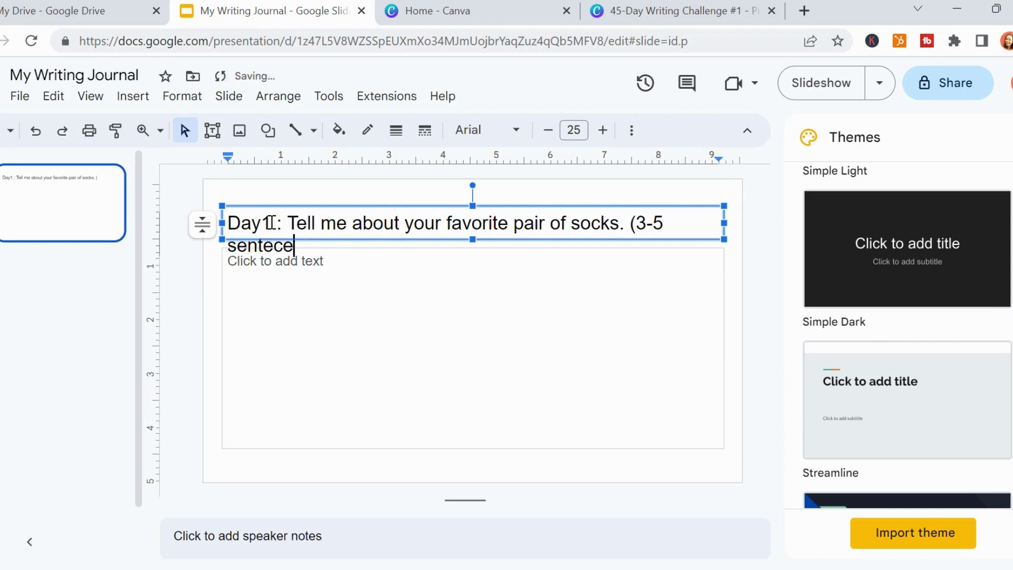
{"action": "key", "text": "BackSpace"}
{"action": "key", "text": "BackSpace"}
{"action": "type", "text": "nces)."}
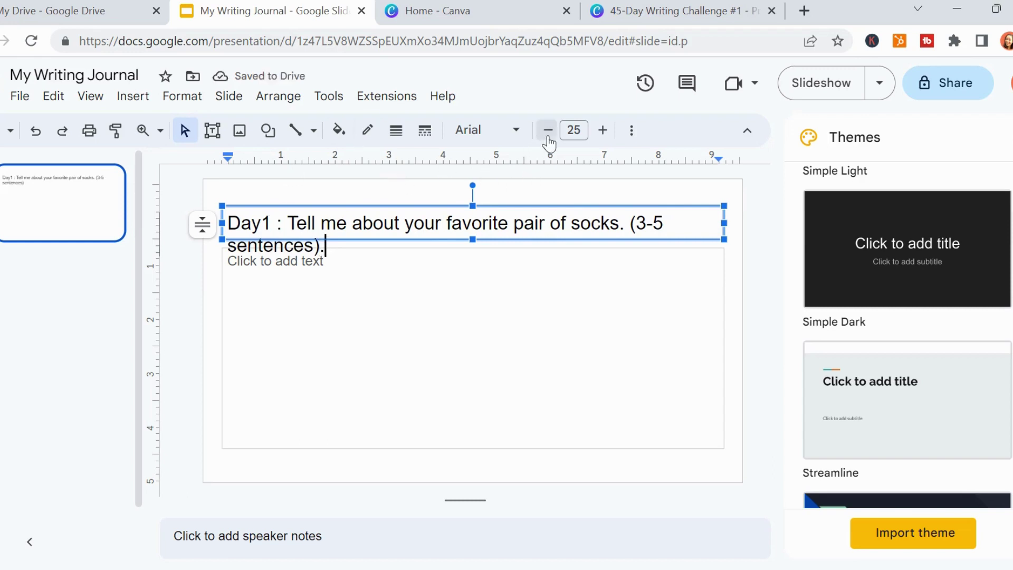
{"action": "left_click", "coordinate": [548, 130]}
{"action": "left_click", "coordinate": [548, 130]}
{"action": "key", "text": "ctrl+z"}
{"action": "key", "text": "ctrl+z"}
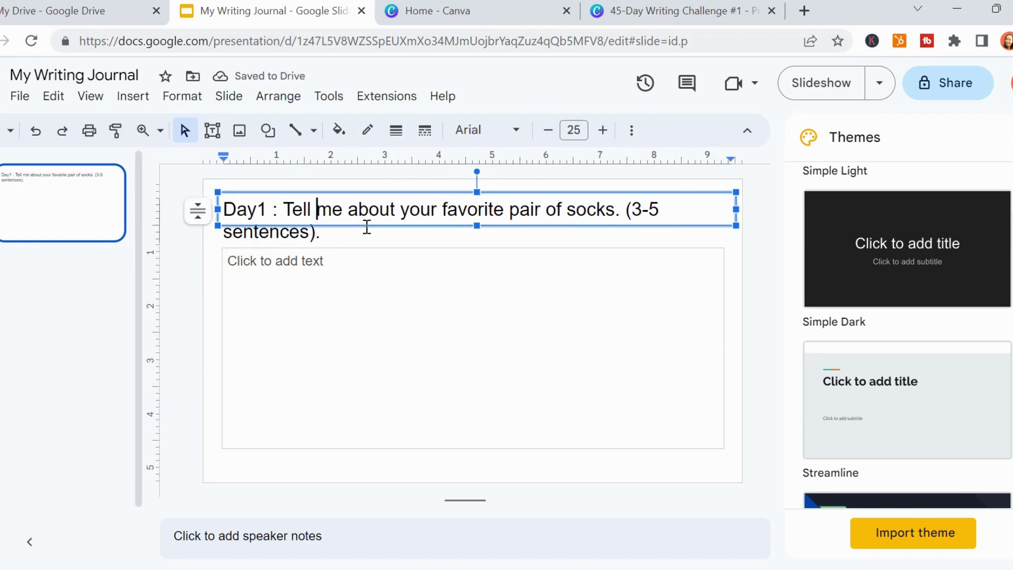
Set the title to Calibri and the body text box to Calibri size 20
{"action": "triple_click", "coordinate": [318, 214]}
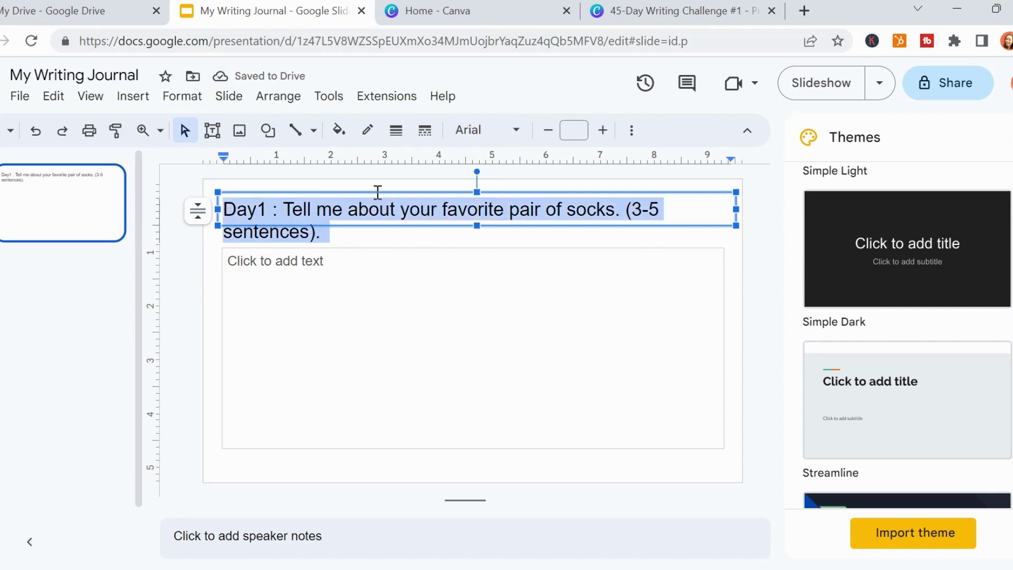
{"action": "left_click", "coordinate": [495, 141]}
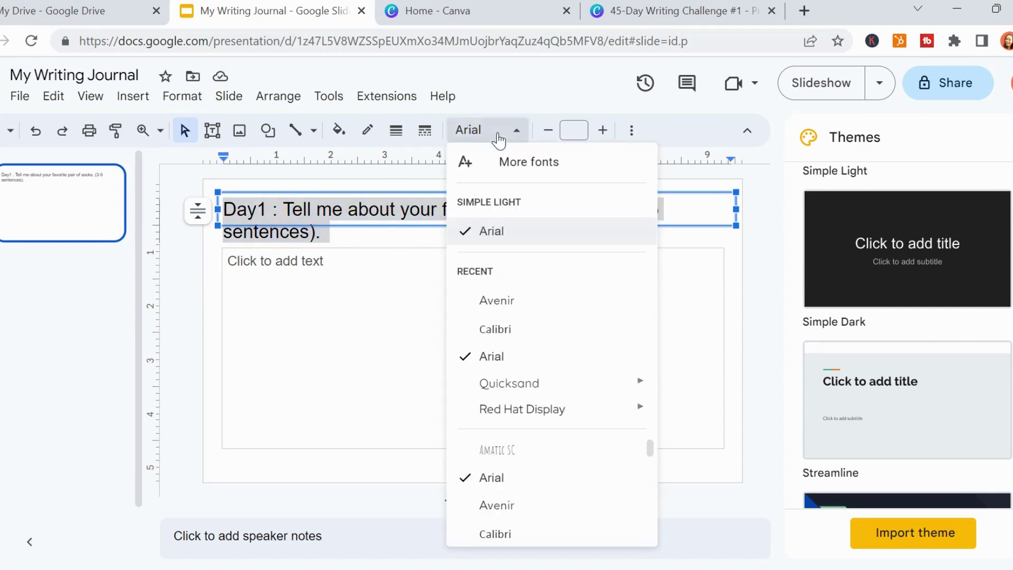
{"action": "left_click", "coordinate": [510, 334]}
{"action": "left_click", "coordinate": [361, 288]}
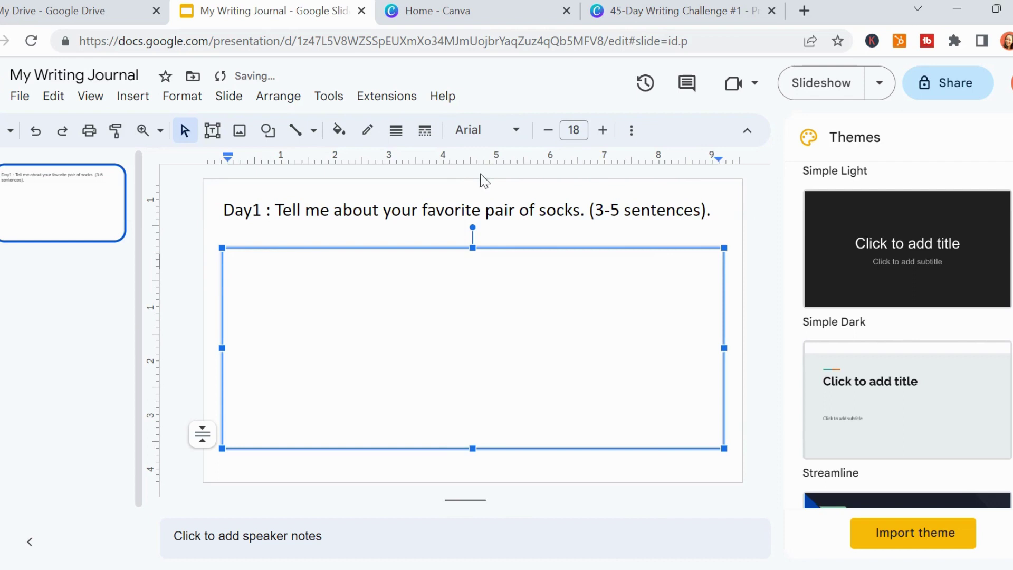
{"action": "left_click", "coordinate": [525, 130]}
{"action": "left_click", "coordinate": [522, 301]}
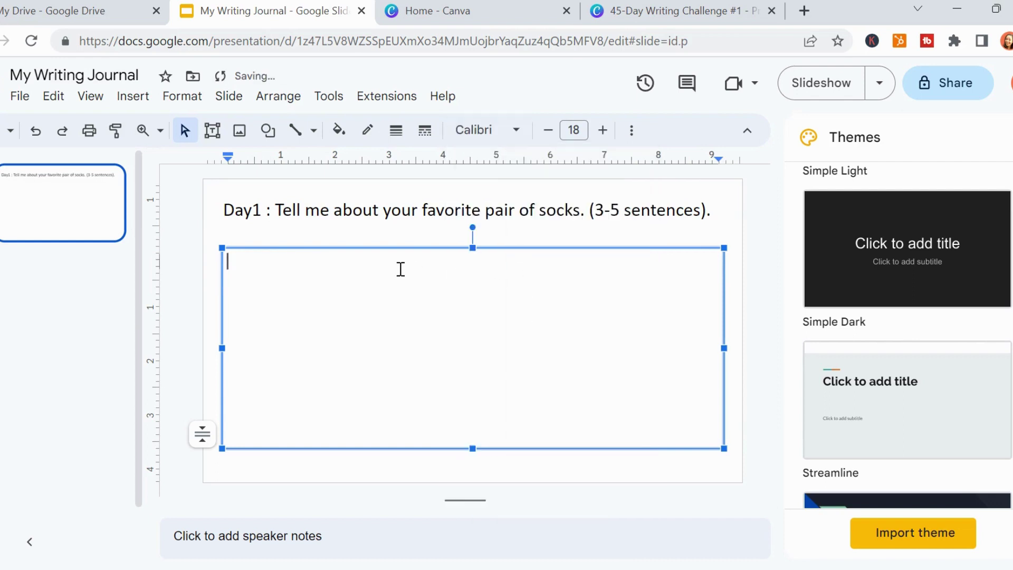
{"action": "left_click", "coordinate": [605, 133]}
{"action": "left_click", "coordinate": [185, 200]}
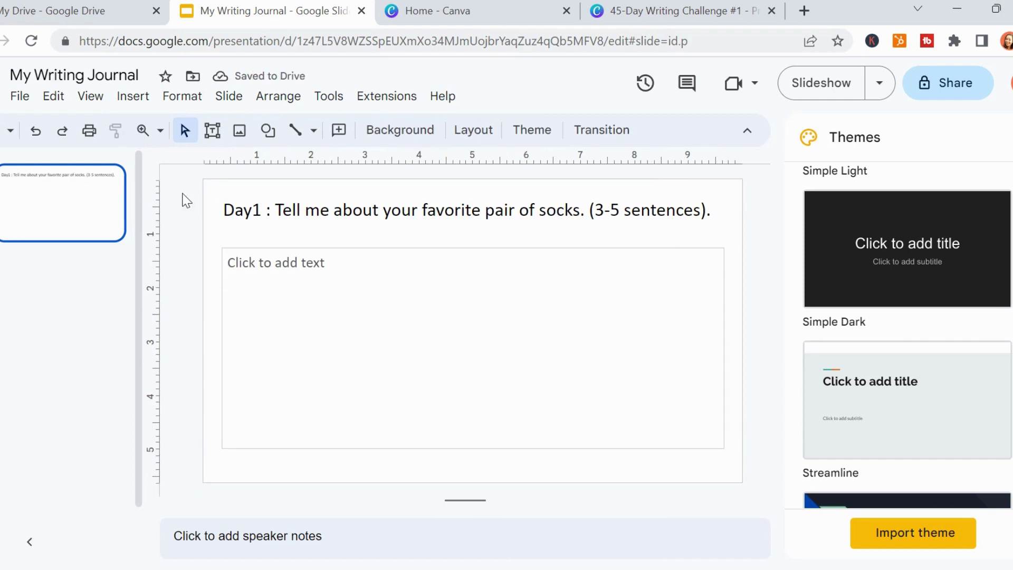
Duplicate the Day1 slide, select its title prompt text, and add a new slide after slide 2
{"action": "right_click", "coordinate": [93, 217]}
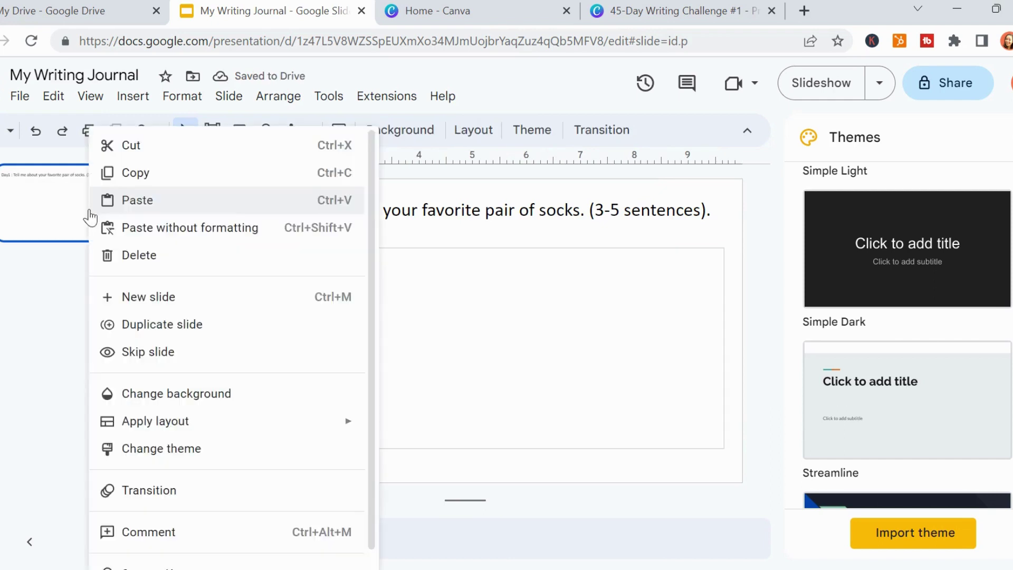
{"action": "left_click", "coordinate": [165, 324]}
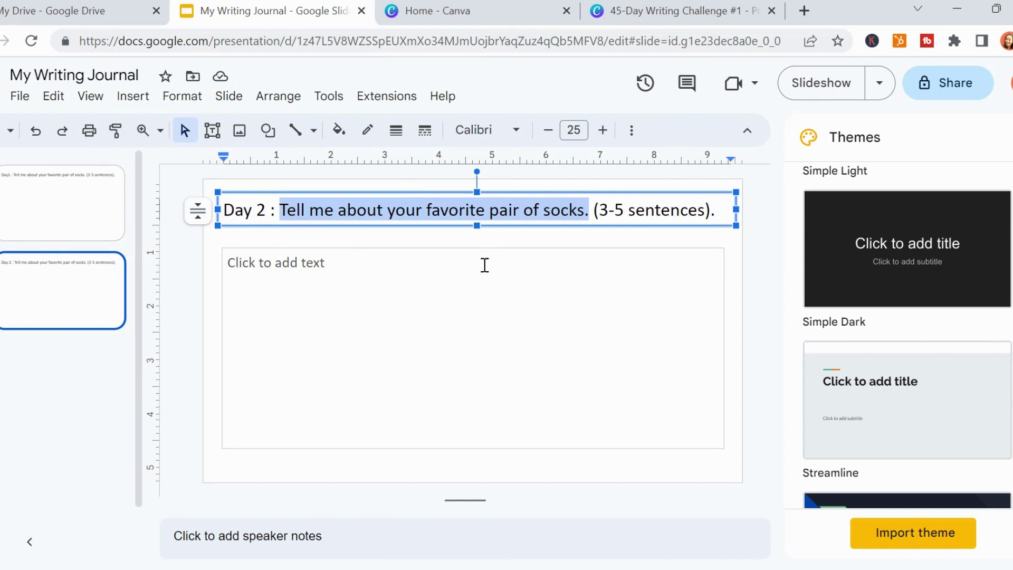
{"action": "left_click", "coordinate": [482, 265]}
{"action": "left_click", "coordinate": [254, 212]}
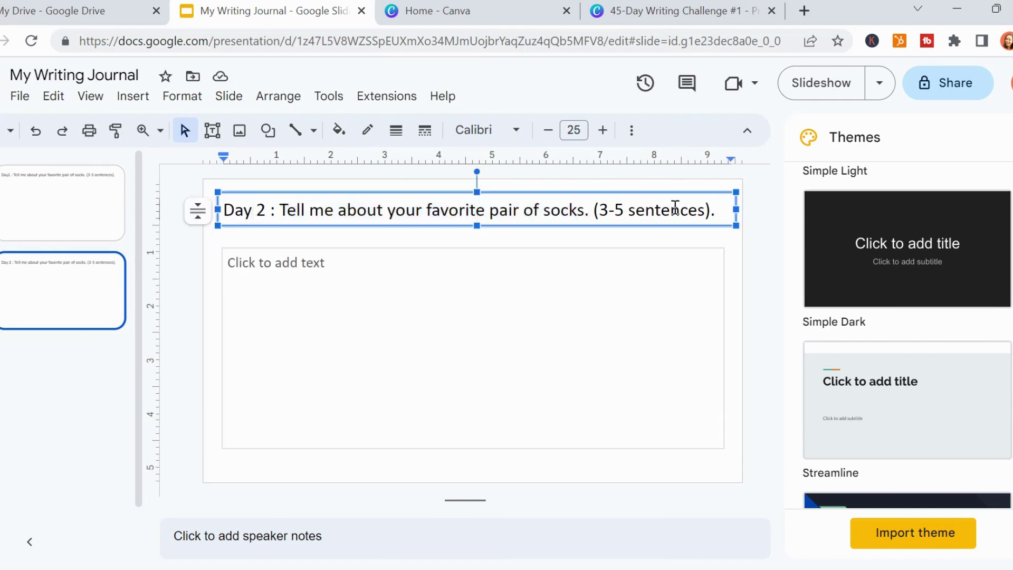
{"action": "left_click_drag", "start_coordinate": [592, 211], "coordinate": [287, 217]}
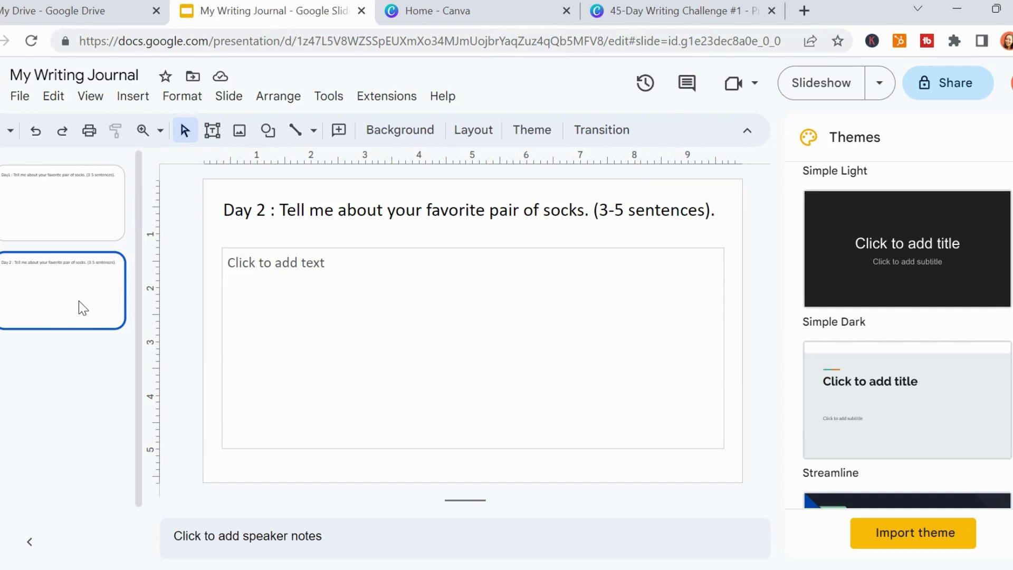
{"action": "key", "text": "ctrl+m"}
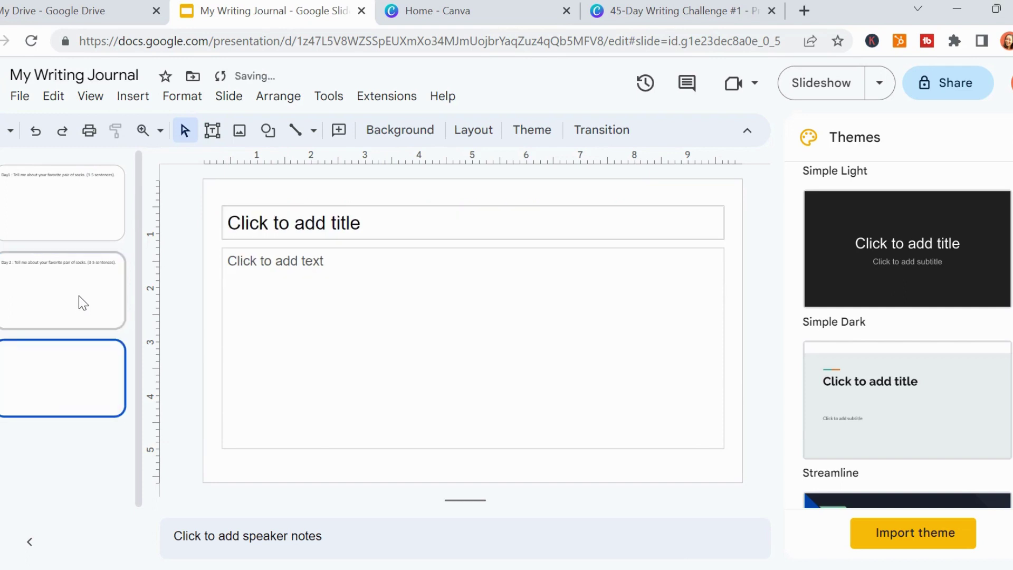
Switch from the presentation to the Canva writing challenge design tab
{"action": "left_click", "coordinate": [467, 12]}
{"action": "left_click", "coordinate": [640, 15]}
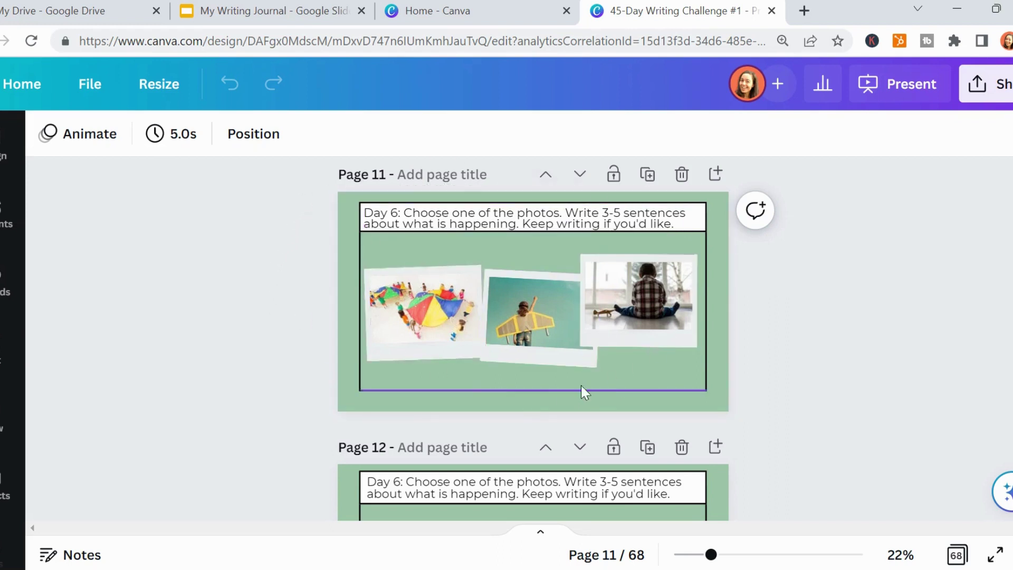
{"action": "scroll", "coordinate": [797, 271], "scroll_direction": "down", "scroll_amount": 2}
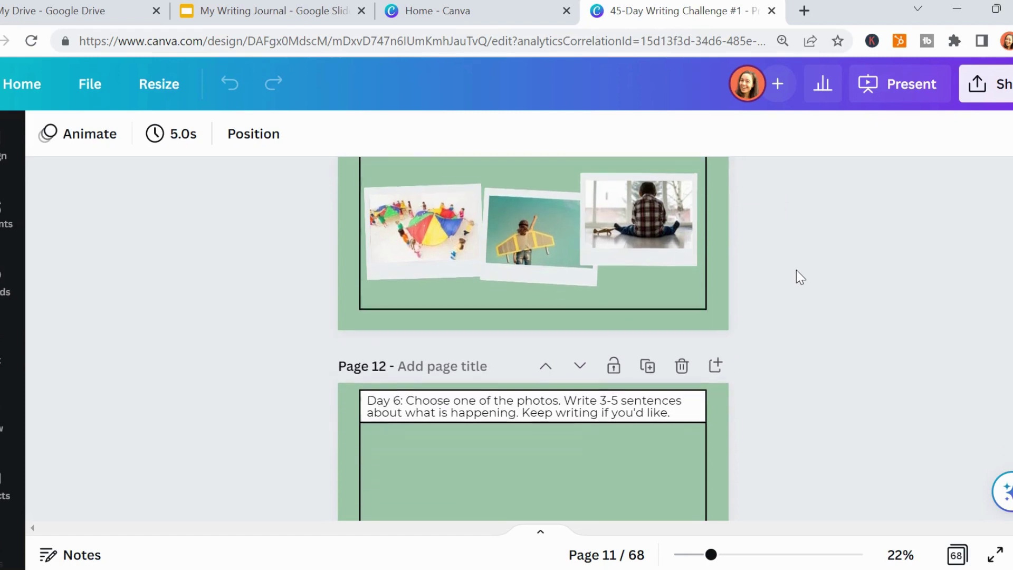
{"action": "scroll", "coordinate": [797, 269], "scroll_direction": "down", "scroll_amount": 2}
{"action": "scroll", "coordinate": [797, 270], "scroll_direction": "down", "scroll_amount": 2}
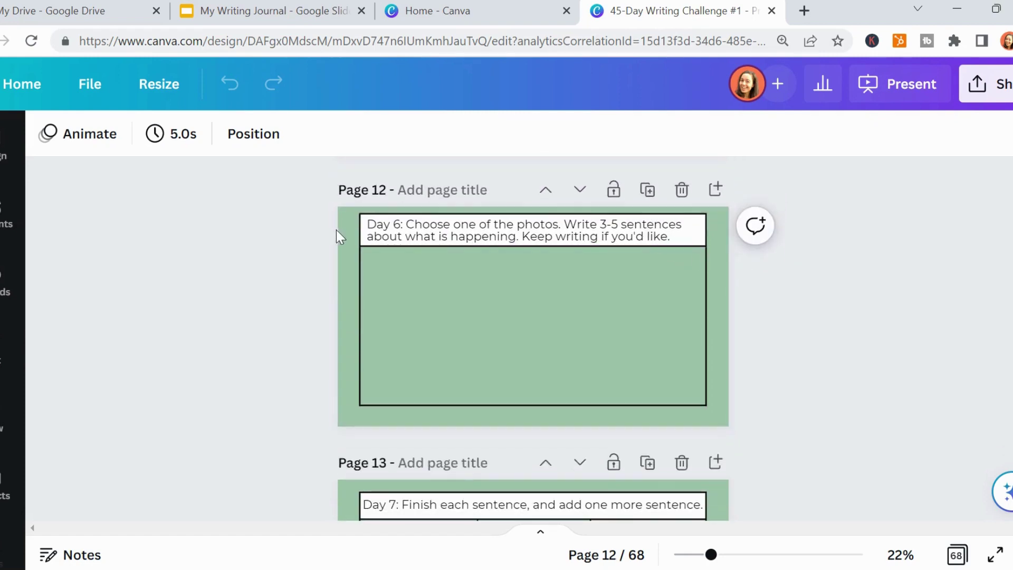
{"action": "scroll", "coordinate": [616, 244], "scroll_direction": "down", "scroll_amount": 4}
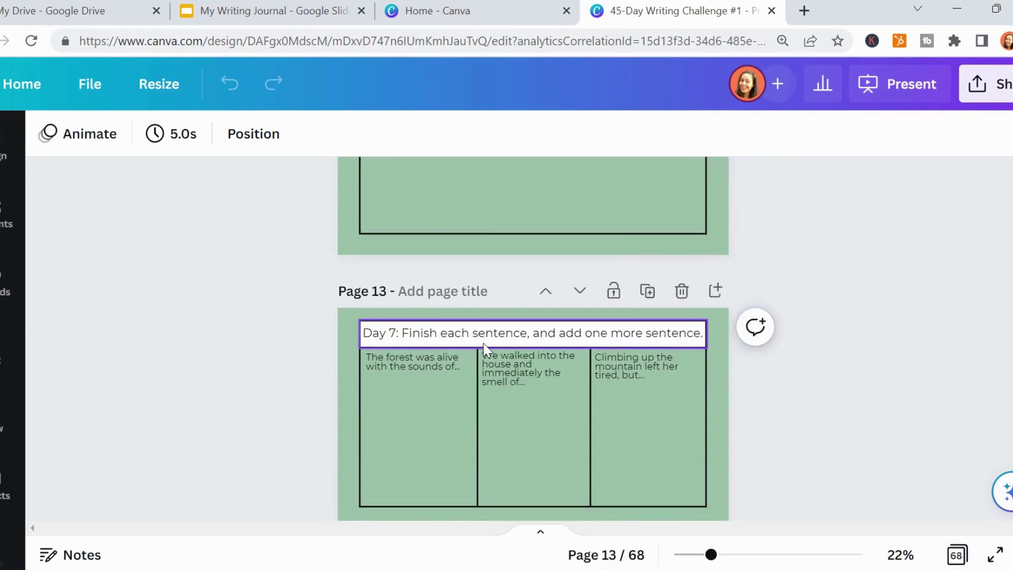
{"action": "scroll", "coordinate": [372, 296], "scroll_direction": "up", "scroll_amount": 3}
{"action": "scroll", "coordinate": [388, 286], "scroll_direction": "up", "scroll_amount": 5}
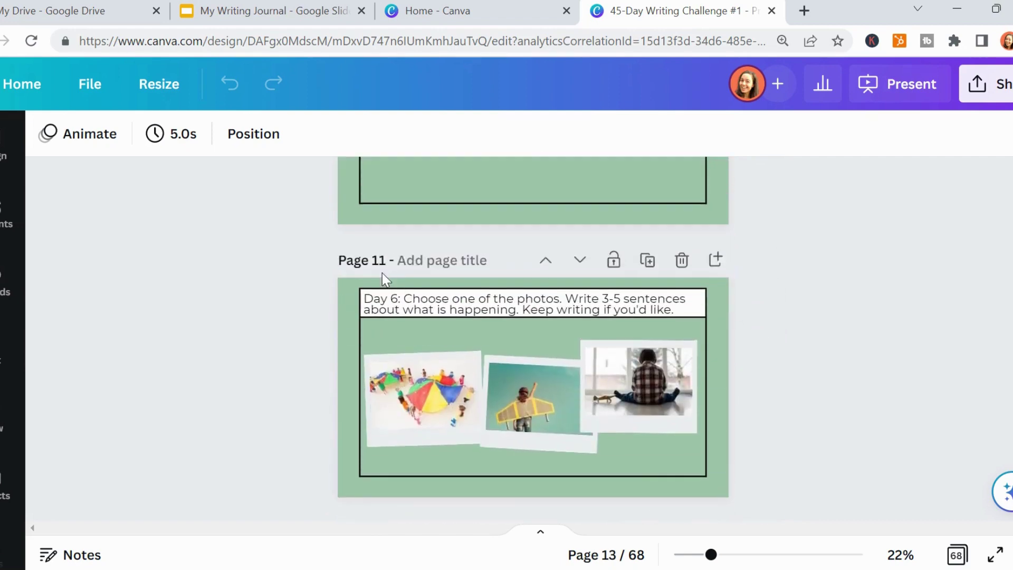
{"action": "scroll", "coordinate": [407, 322], "scroll_direction": "down", "scroll_amount": 6}
{"action": "scroll", "coordinate": [410, 328], "scroll_direction": "down", "scroll_amount": 5}
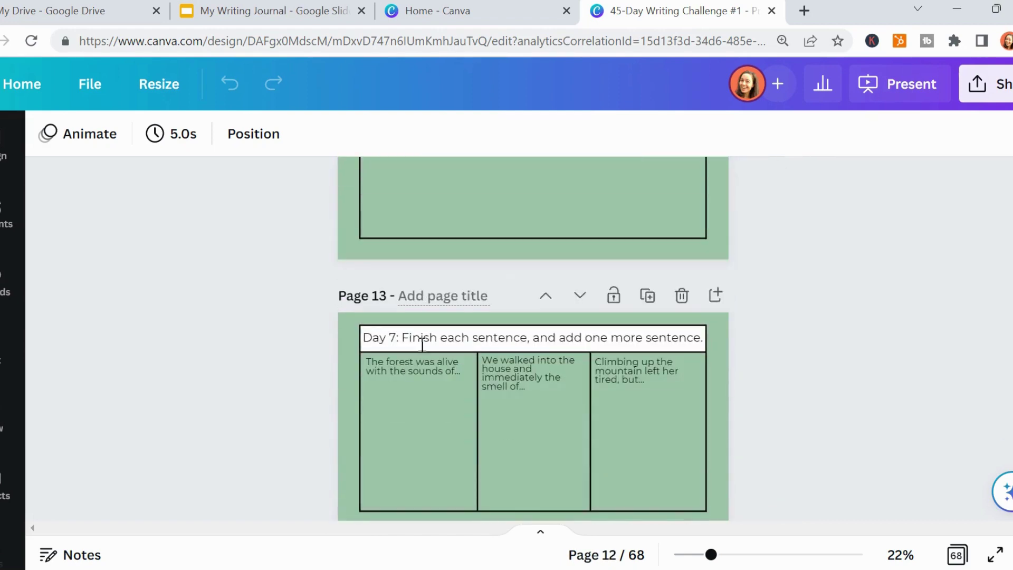
In Share > Download, keep PNG, deselect all pages and tick Pages 11 and 12
{"action": "left_click", "coordinate": [986, 84]}
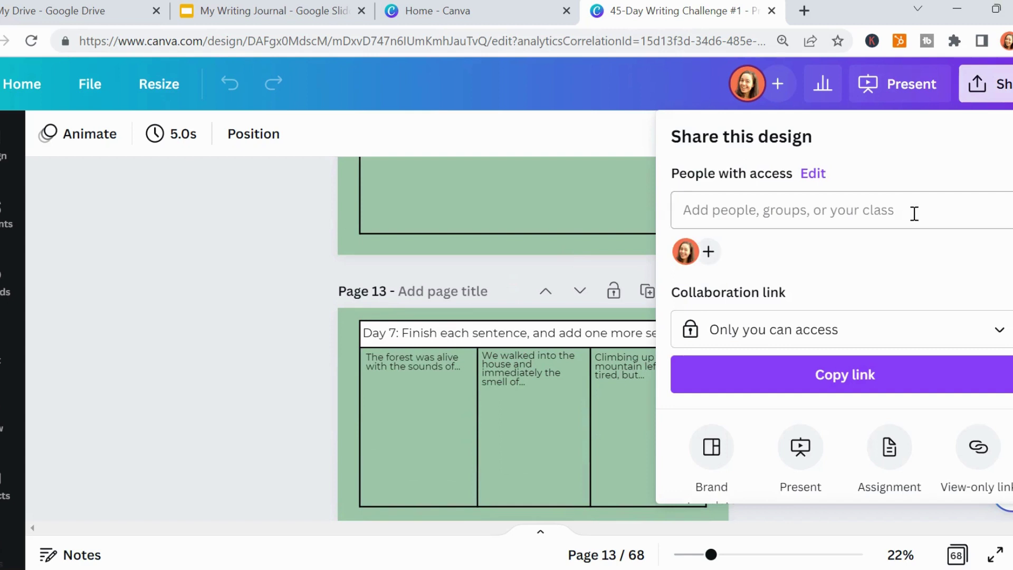
{"action": "scroll", "coordinate": [887, 222], "scroll_direction": "down", "scroll_amount": 3}
{"action": "left_click", "coordinate": [792, 335]}
{"action": "scroll", "coordinate": [792, 290], "scroll_direction": "down", "scroll_amount": 2}
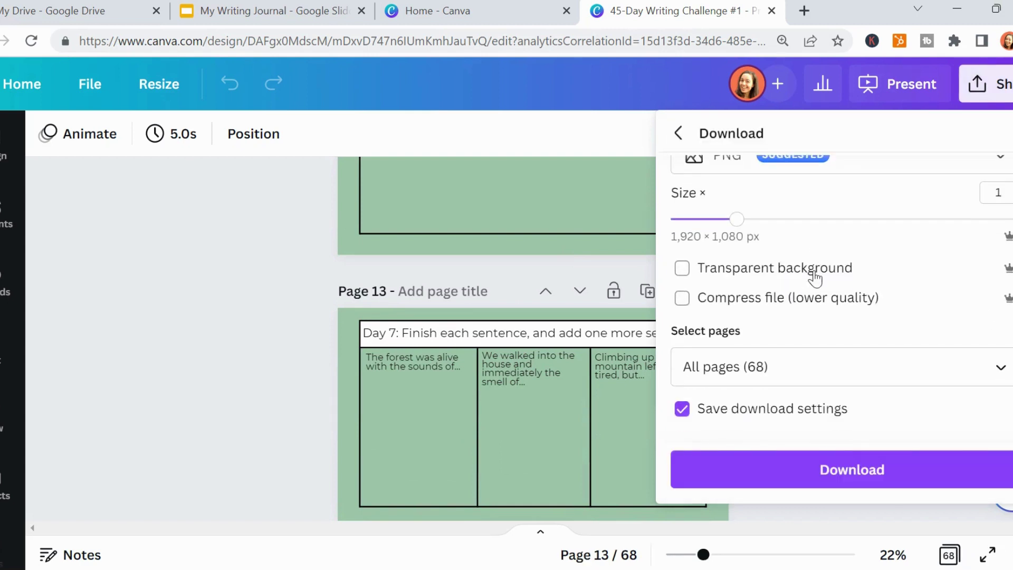
{"action": "scroll", "coordinate": [819, 356], "scroll_direction": "up", "scroll_amount": 2}
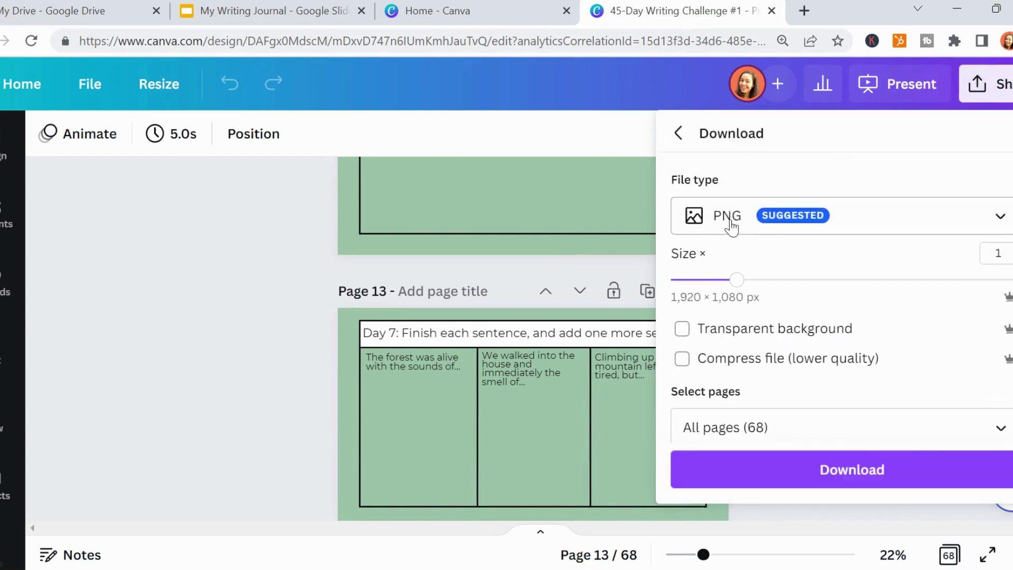
{"action": "scroll", "coordinate": [792, 253], "scroll_direction": "down", "scroll_amount": 1}
{"action": "scroll", "coordinate": [865, 285], "scroll_direction": "down", "scroll_amount": 1}
{"action": "left_click", "coordinate": [814, 361]}
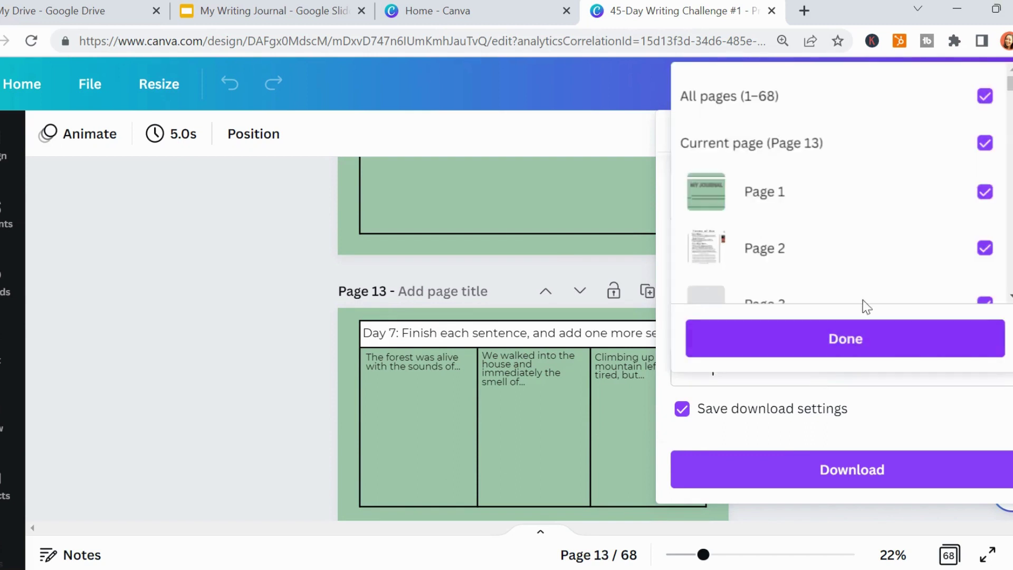
{"action": "left_click", "coordinate": [986, 95]}
{"action": "scroll", "coordinate": [989, 214], "scroll_direction": "down", "scroll_amount": 1}
{"action": "scroll", "coordinate": [990, 216], "scroll_direction": "down", "scroll_amount": 3}
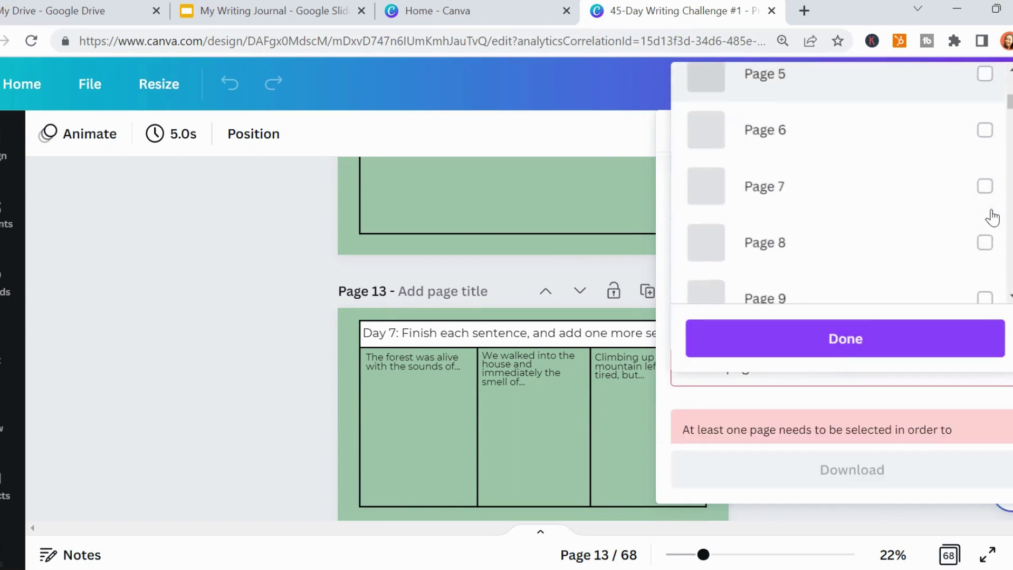
{"action": "scroll", "coordinate": [989, 214], "scroll_direction": "down", "scroll_amount": 1}
{"action": "scroll", "coordinate": [991, 214], "scroll_direction": "down", "scroll_amount": 2}
{"action": "left_click", "coordinate": [986, 155]}
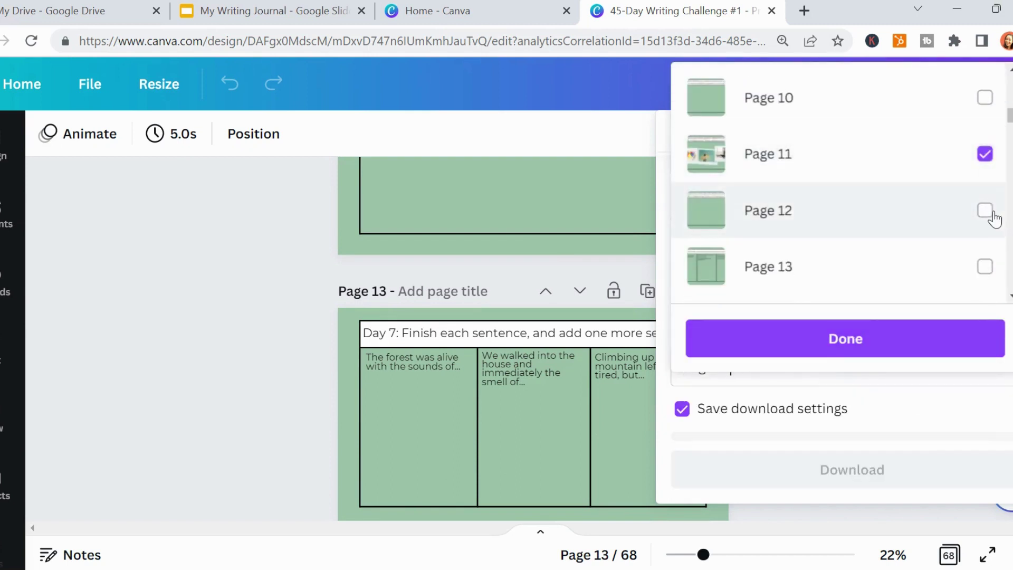
{"action": "left_click", "coordinate": [985, 212]}
Tick Page 13, confirm the page selection and download pages 11–13 as PNG
{"action": "left_click", "coordinate": [986, 267]}
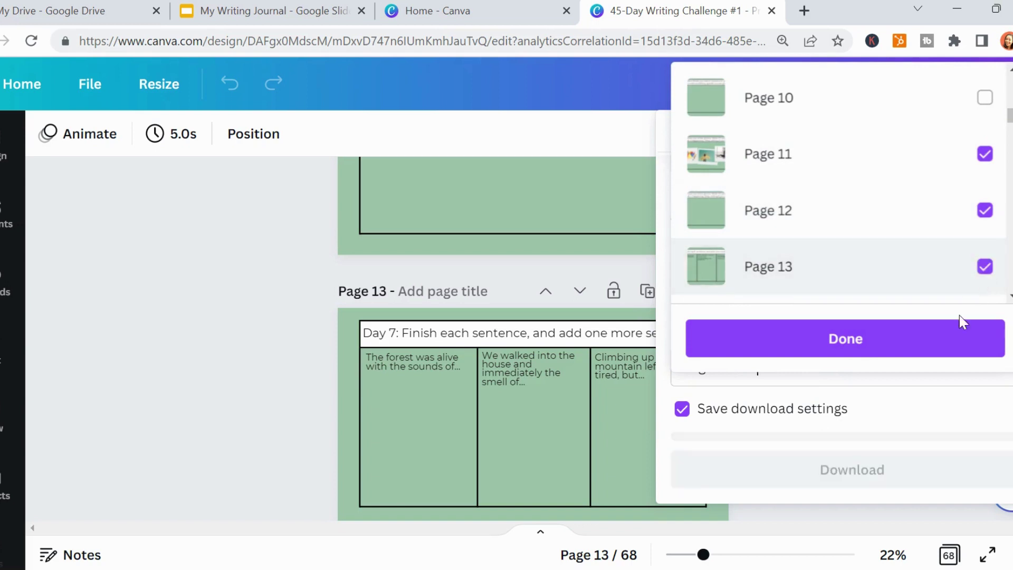
{"action": "left_click", "coordinate": [844, 339]}
{"action": "left_click", "coordinate": [860, 471]}
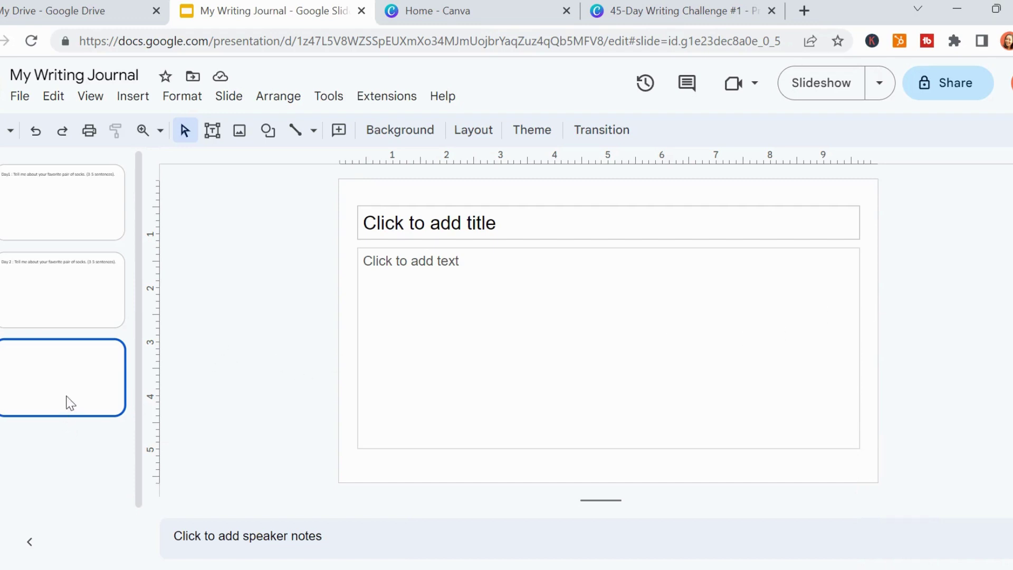
Upload the page 11 image from the computer onto the blank third slide
{"action": "left_click", "coordinate": [131, 96]}
{"action": "mouse_move", "coordinate": [161, 126]}
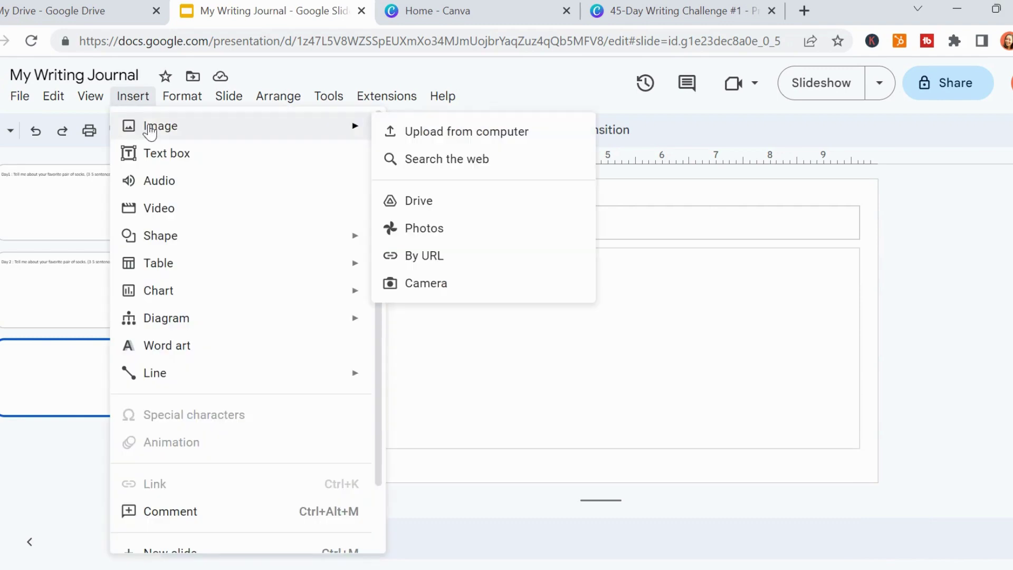
{"action": "left_click", "coordinate": [457, 135]}
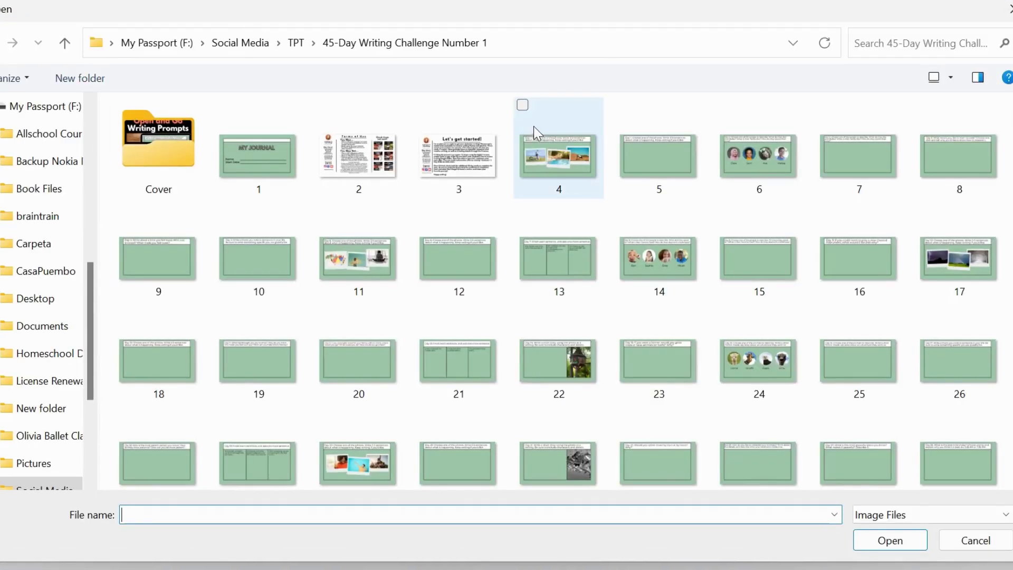
{"action": "left_click", "coordinate": [324, 212]}
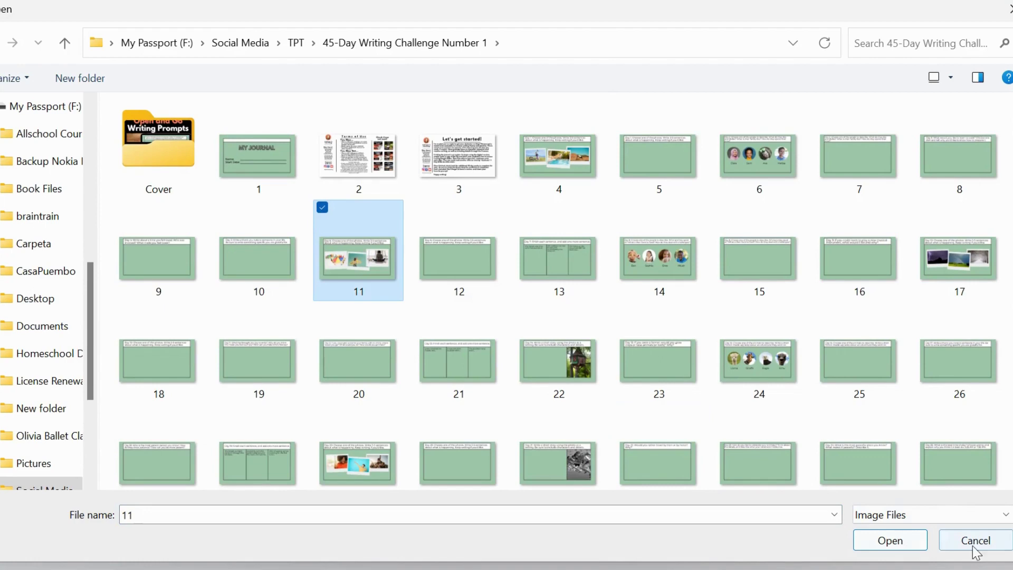
{"action": "left_click", "coordinate": [916, 540]}
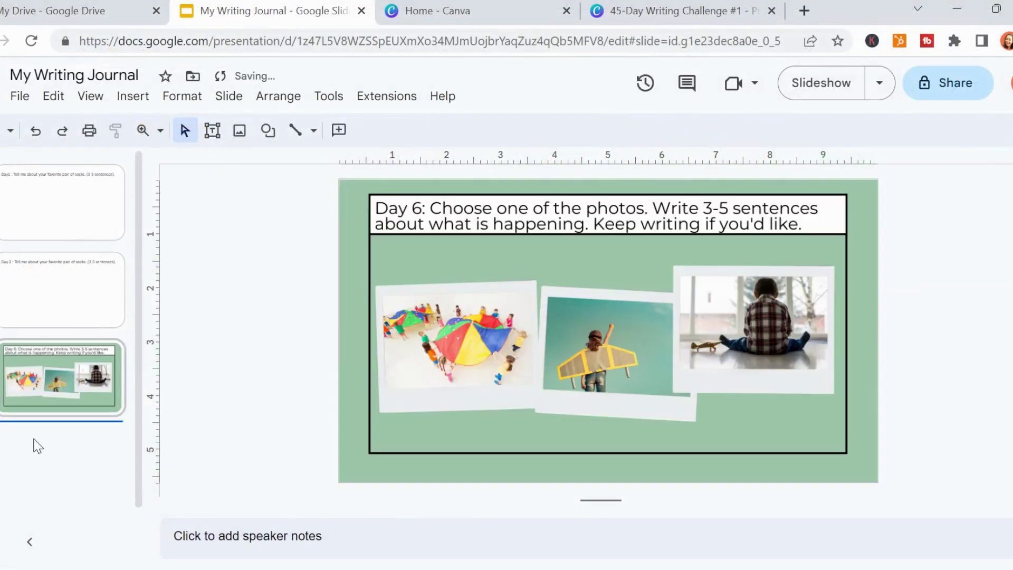
Add a new slide and upload the page 12 image onto it
{"action": "key", "text": "Return"}
{"action": "left_click", "coordinate": [129, 98]}
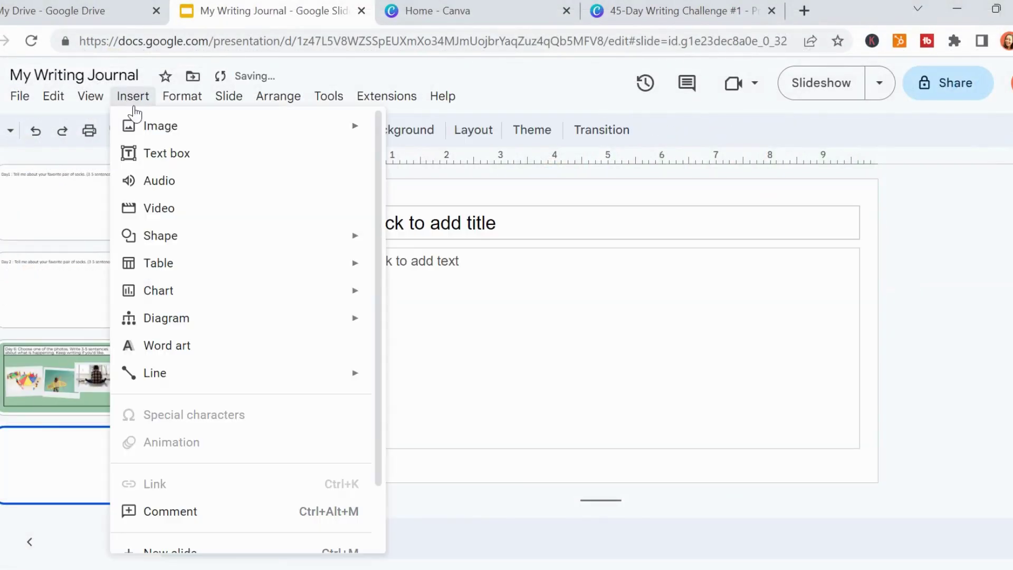
{"action": "mouse_move", "coordinate": [161, 126]}
{"action": "left_click", "coordinate": [434, 134]}
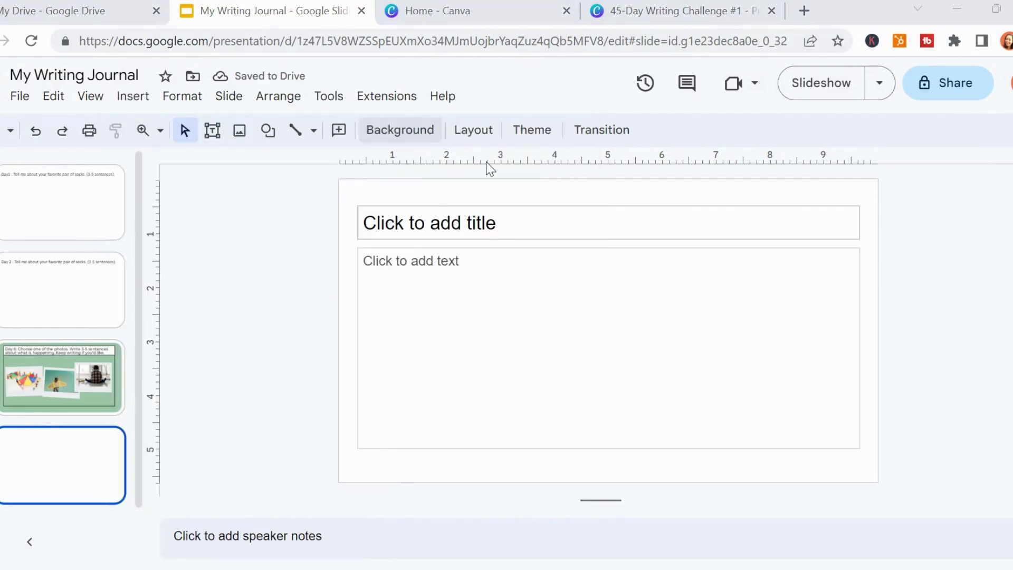
{"action": "double_click", "coordinate": [464, 286]}
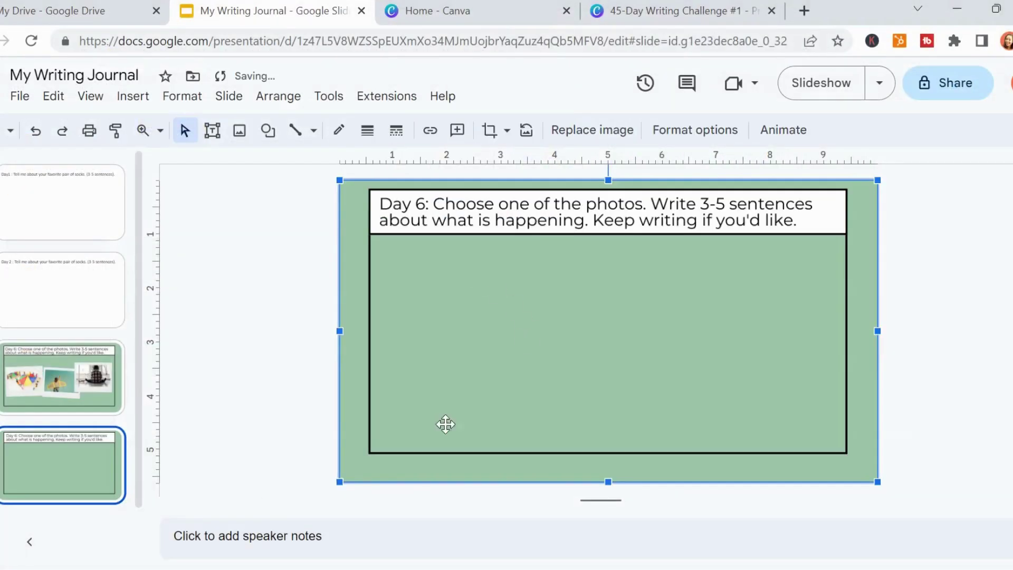
{"action": "left_click", "coordinate": [36, 477]}
Add another slide, upload the page 13 image onto it, then show the Day 6 photos slide
{"action": "key", "text": "ctrl+m"}
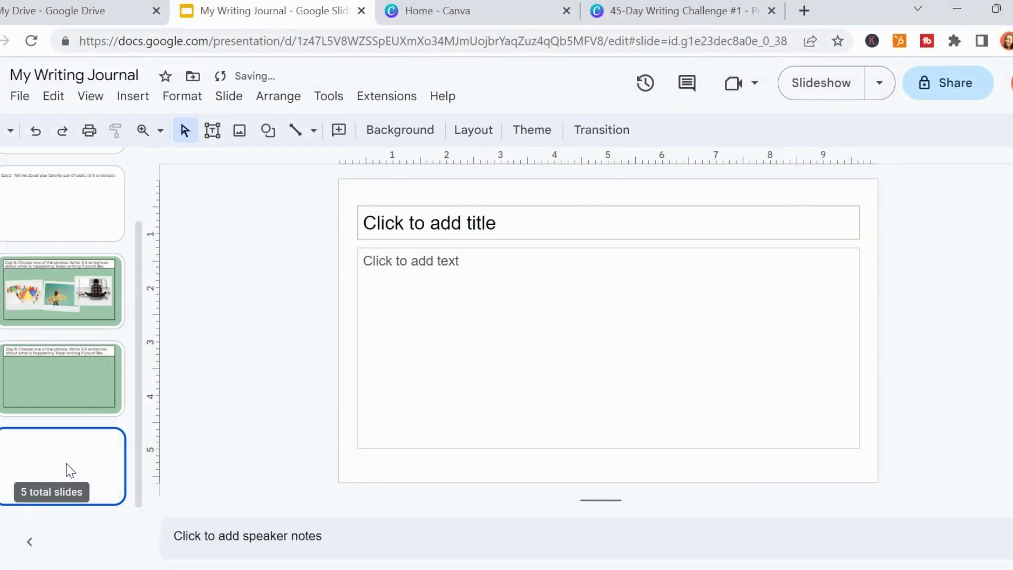
{"action": "left_click", "coordinate": [141, 100]}
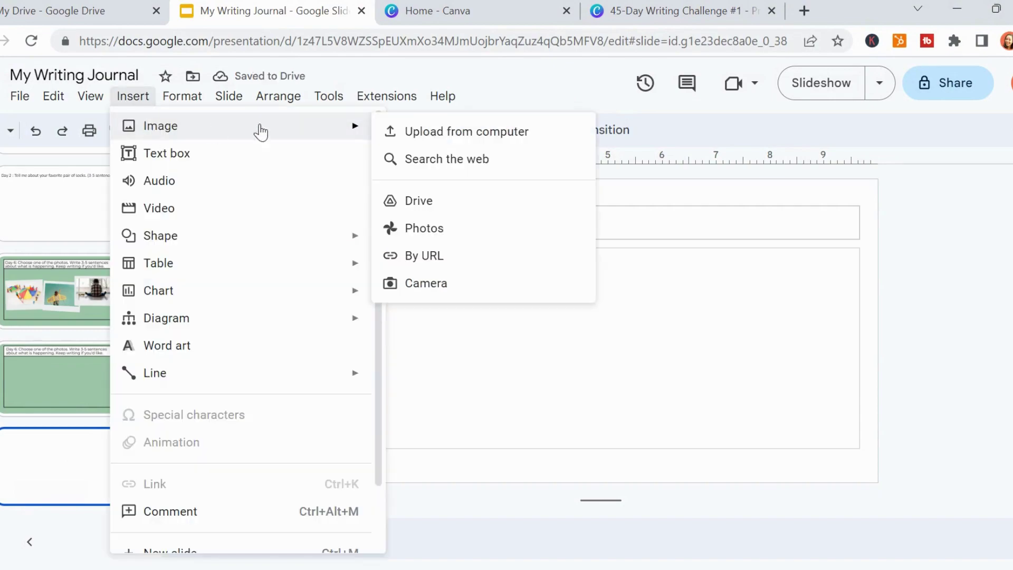
{"action": "left_click", "coordinate": [434, 129]}
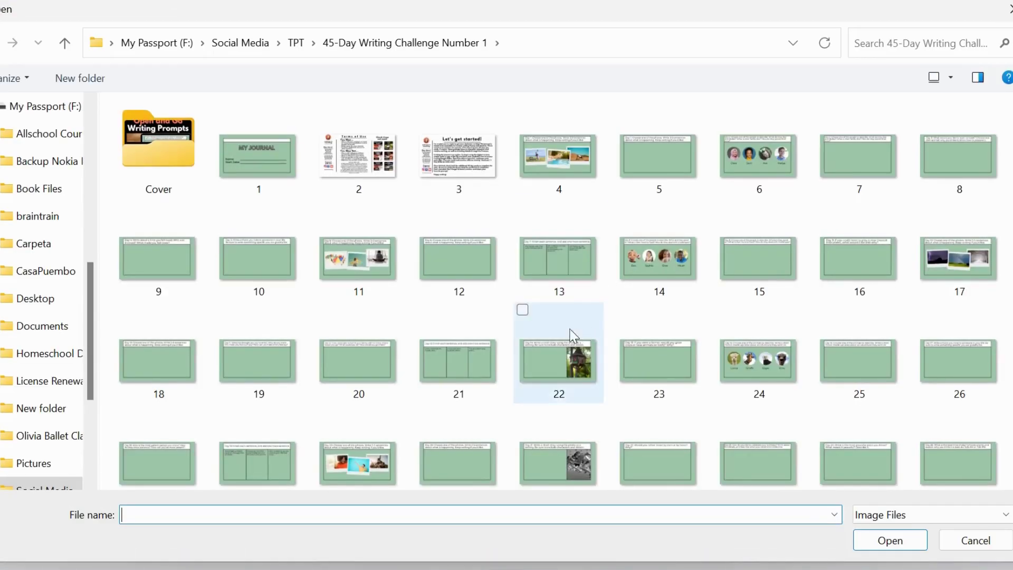
{"action": "double_click", "coordinate": [547, 255]}
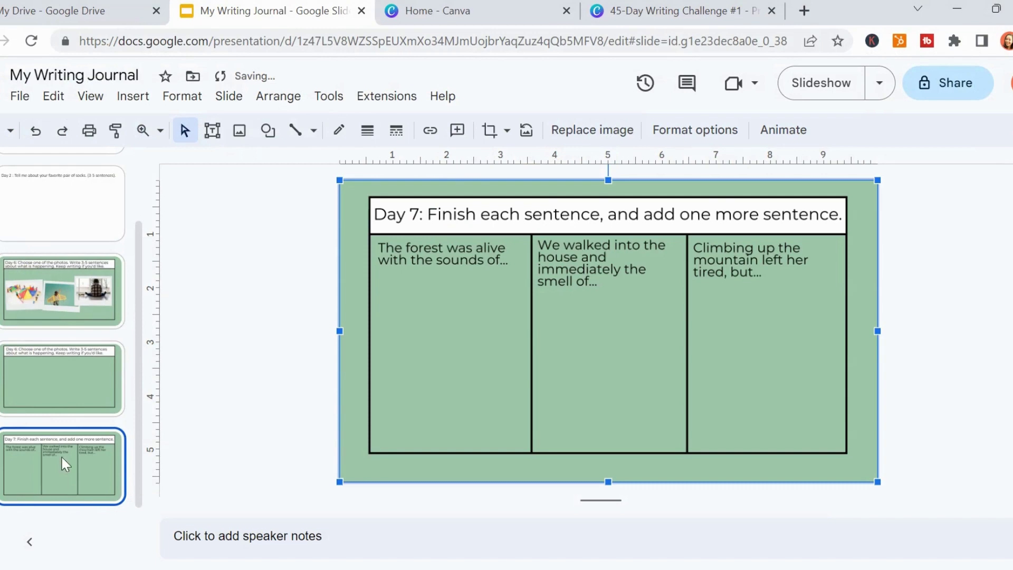
{"action": "left_click", "coordinate": [65, 294]}
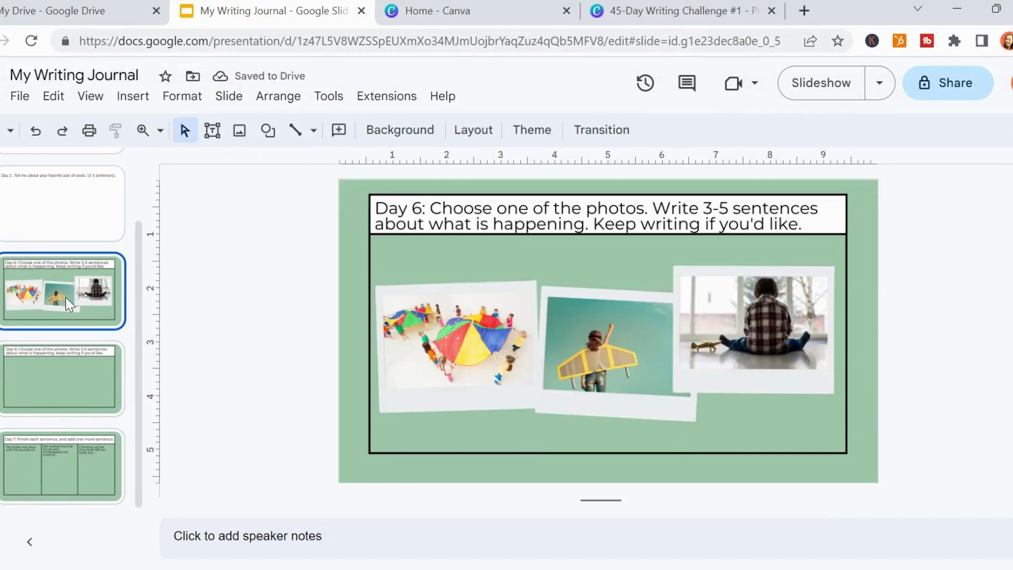
Step to the Day 7 slide, deselect its background image and return to the Day 6 photos slide
{"action": "key", "text": "Down"}
{"action": "key", "text": "Down"}
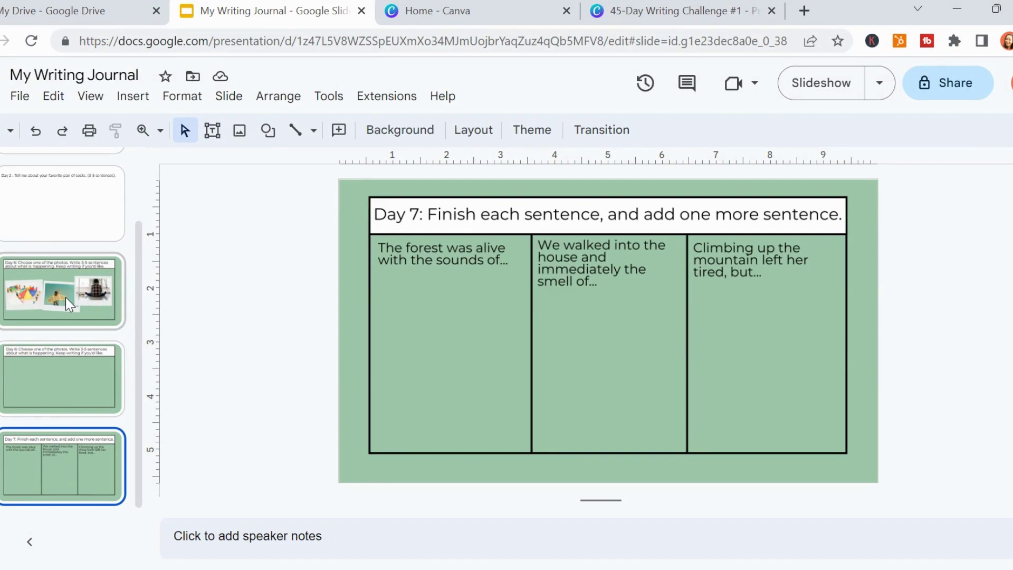
{"action": "left_click", "coordinate": [442, 292]}
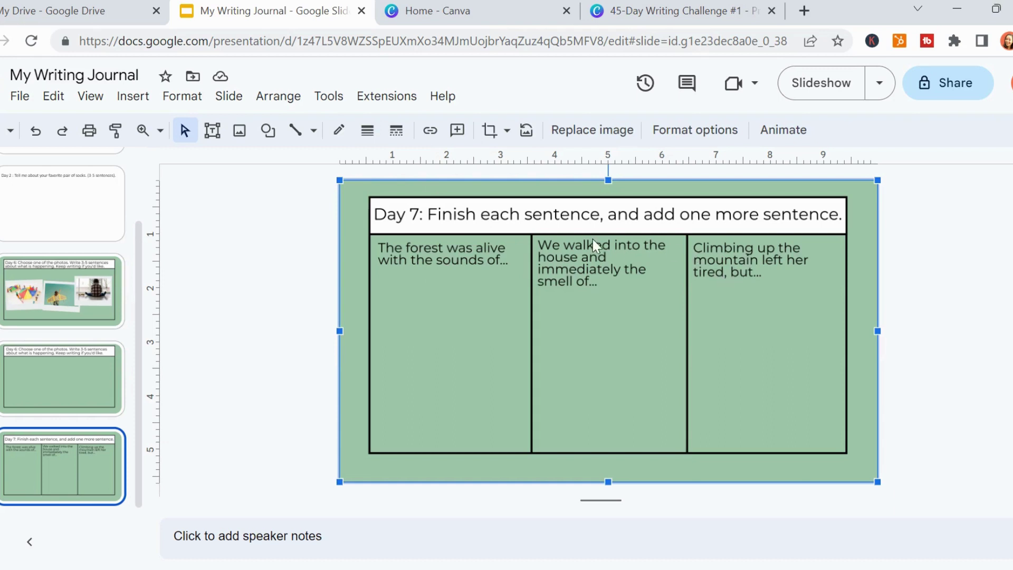
{"action": "left_click", "coordinate": [267, 283]}
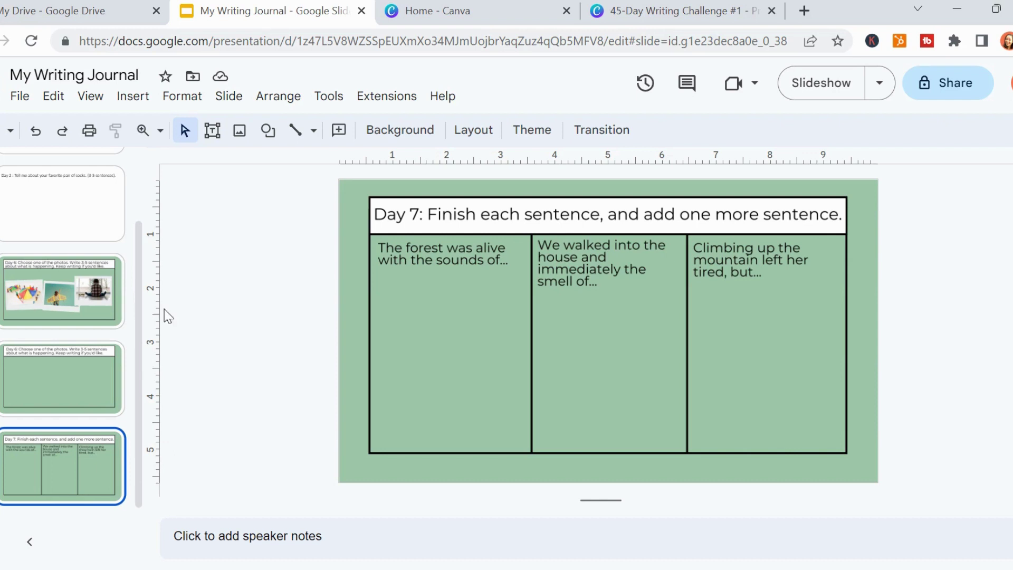
{"action": "left_click", "coordinate": [65, 297]}
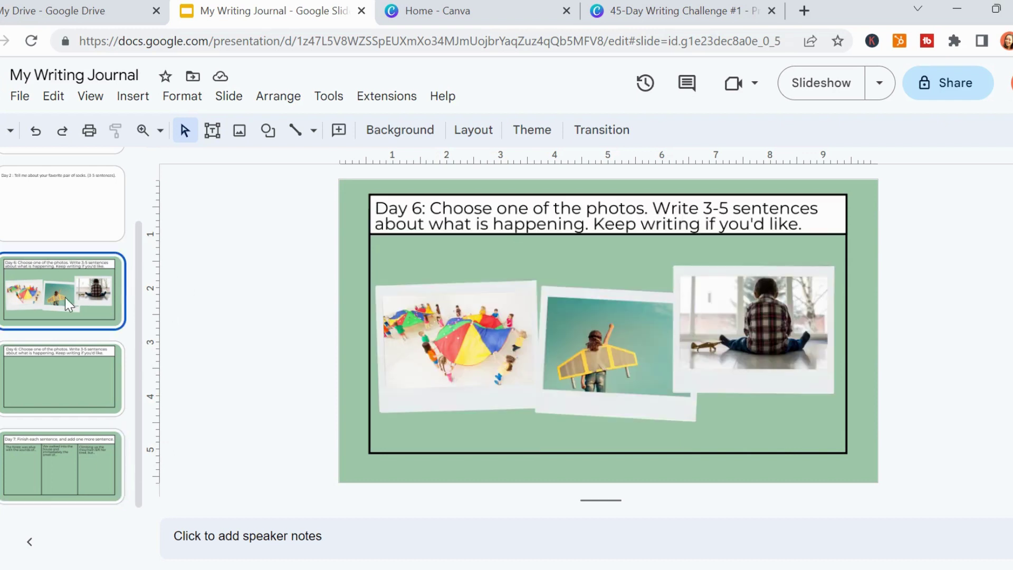
On the blank Day 6 writing slide, draw a text box along the top of the frame
{"action": "left_click", "coordinate": [80, 344]}
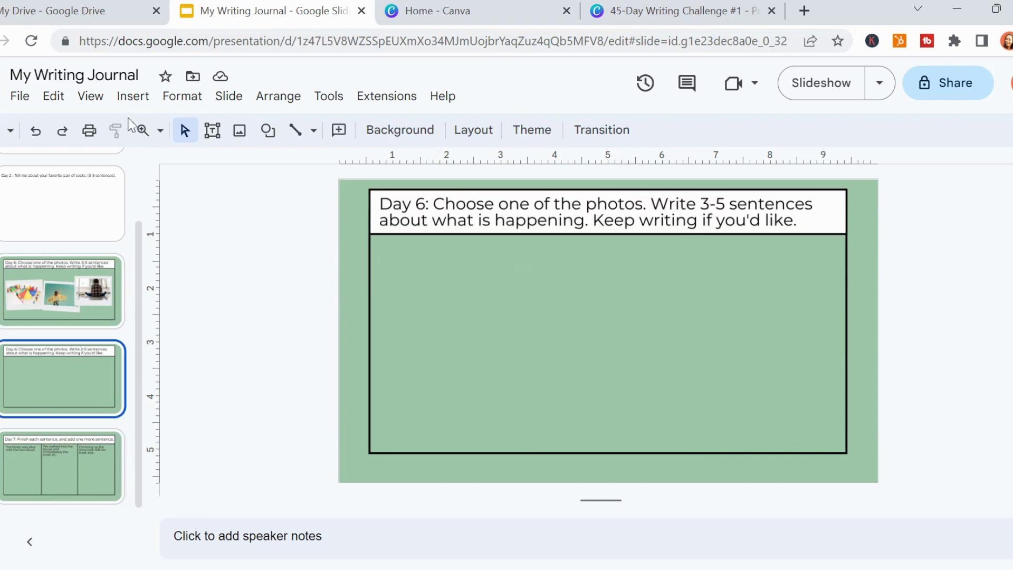
{"action": "left_click", "coordinate": [137, 101]}
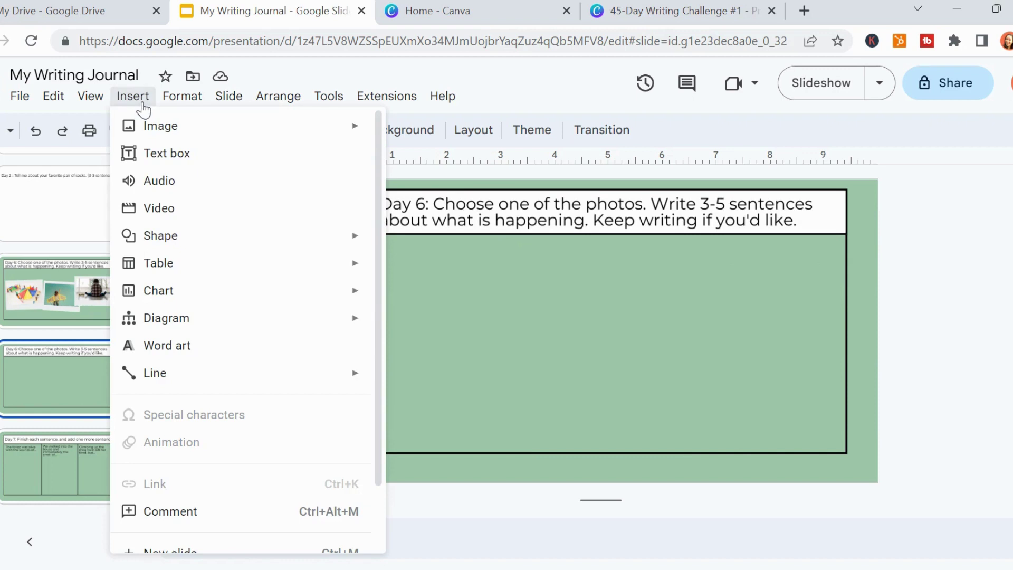
{"action": "left_click", "coordinate": [165, 153]}
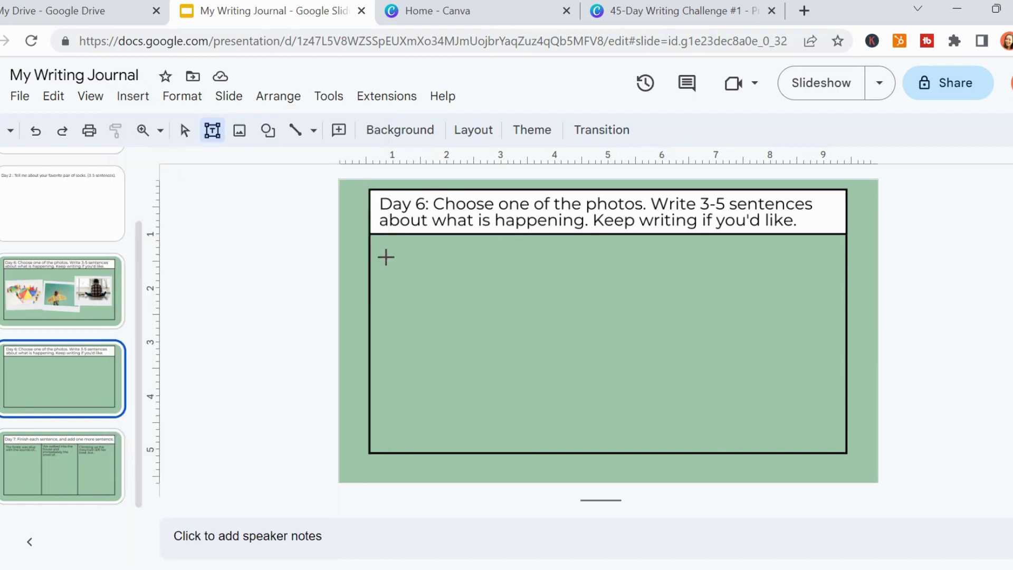
{"action": "left_click_drag", "start_coordinate": [377, 239], "coordinate": [842, 450]}
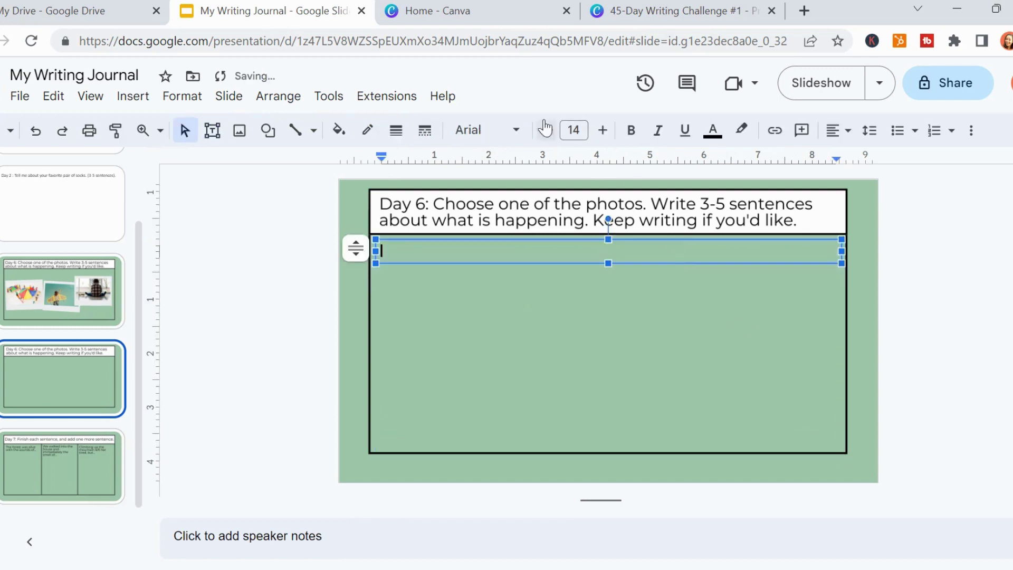
Set the text box to Red Hat Display size 16 and write 'I want to write about....'
{"action": "left_click", "coordinate": [519, 131]}
{"action": "left_click", "coordinate": [548, 412]}
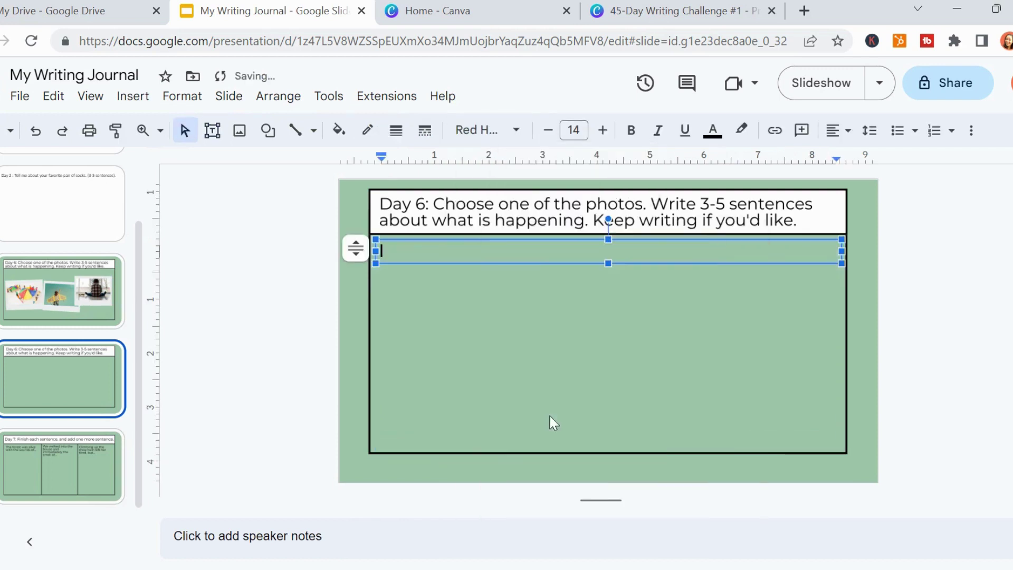
{"action": "left_click", "coordinate": [604, 131]}
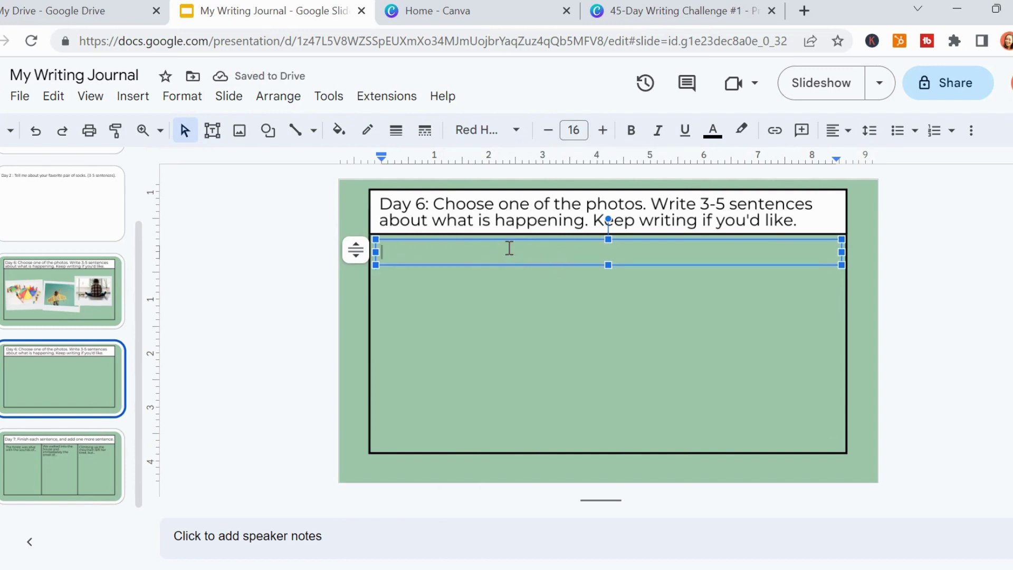
{"action": "type", "text": "I want "}
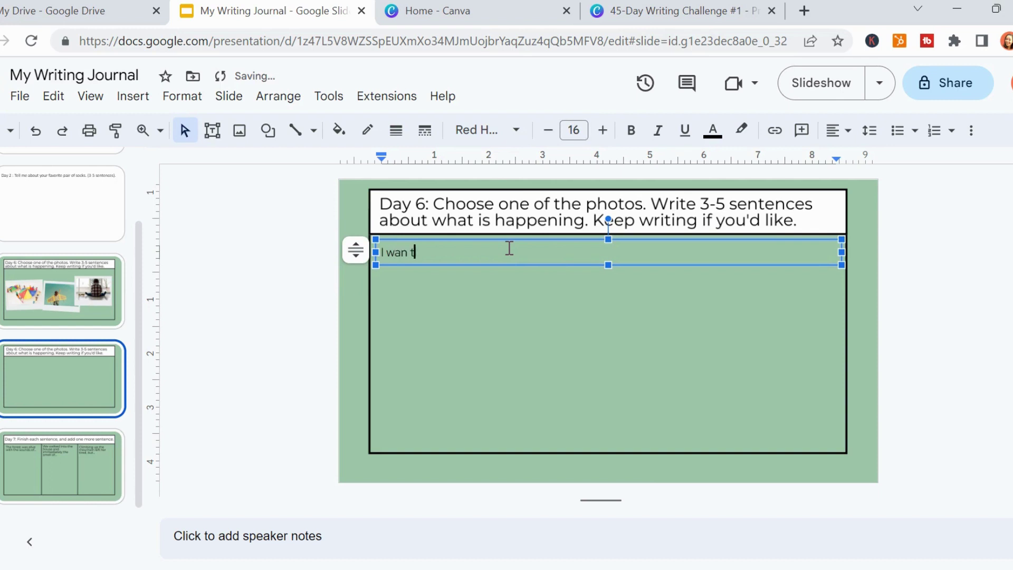
{"action": "type", "text": "to write about"}
{"action": "type", "text": "...."}
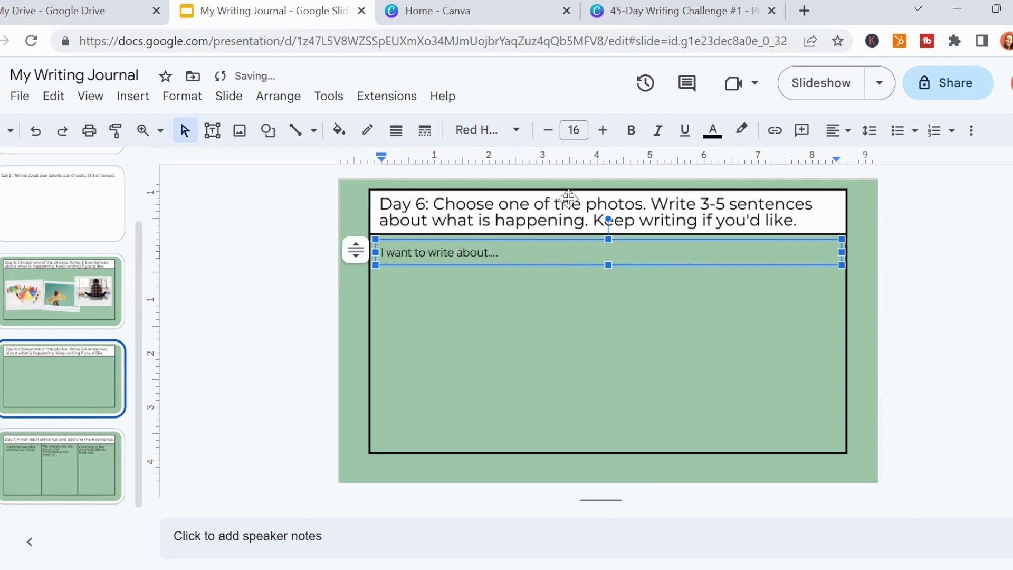
{"action": "left_click", "coordinate": [64, 468]}
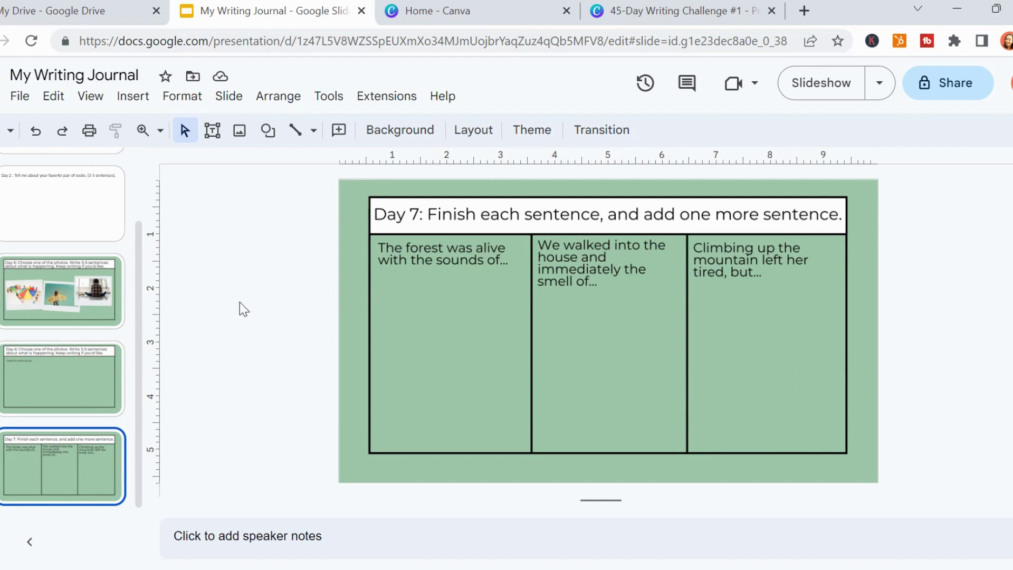
View the Day 6 photos slide, then return to the Day 7 sentence-completion slide
{"action": "left_click", "coordinate": [90, 290]}
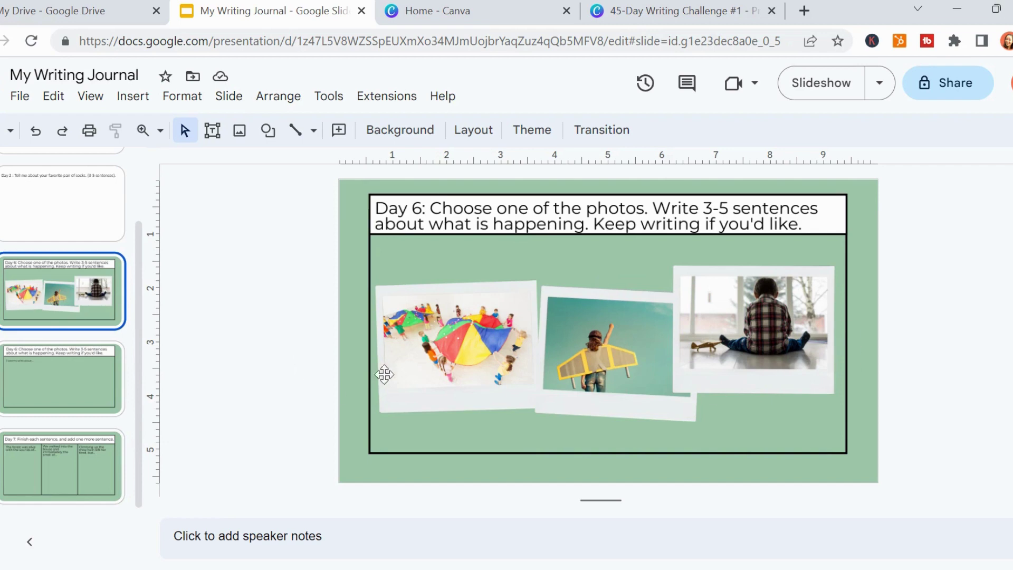
{"action": "left_click", "coordinate": [101, 452]}
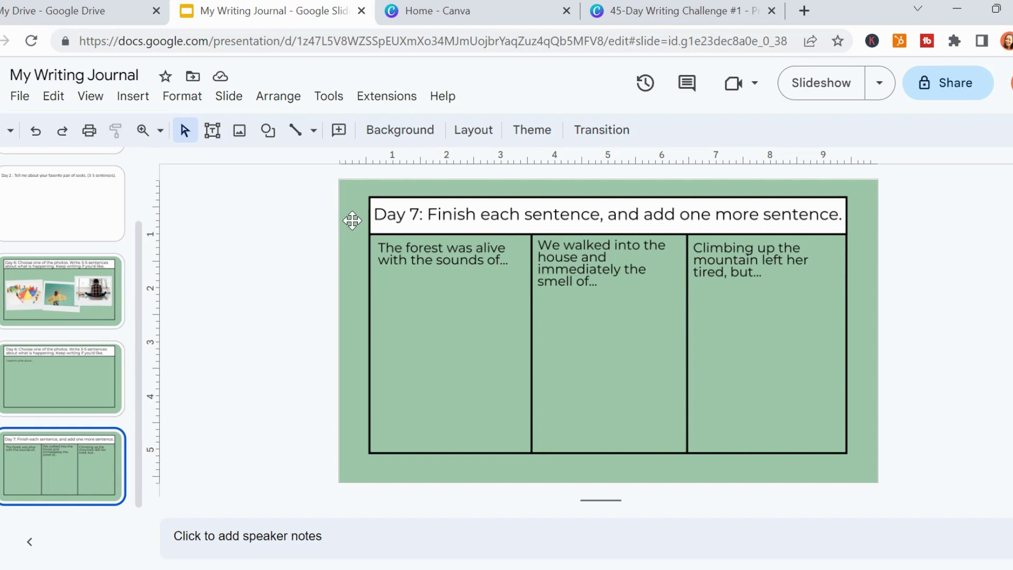
{"action": "left_click", "coordinate": [133, 96]}
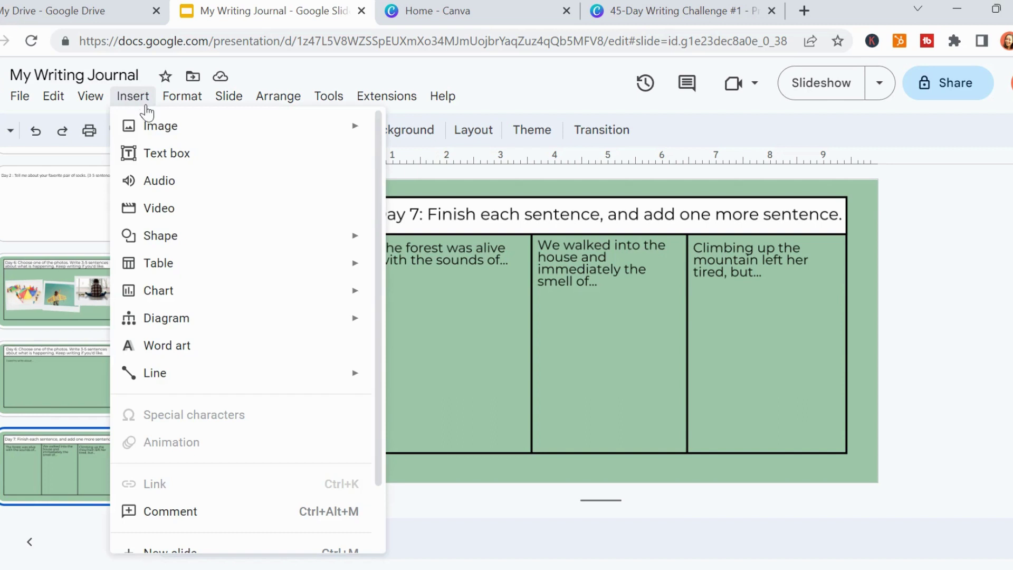
{"action": "left_click", "coordinate": [164, 154]}
{"action": "mouse_move", "coordinate": [377, 271]}
{"action": "left_mouse_down"}
{"action": "mouse_move", "coordinate": [460, 331]}
{"action": "mouse_move", "coordinate": [523, 444]}
{"action": "left_mouse_up"}
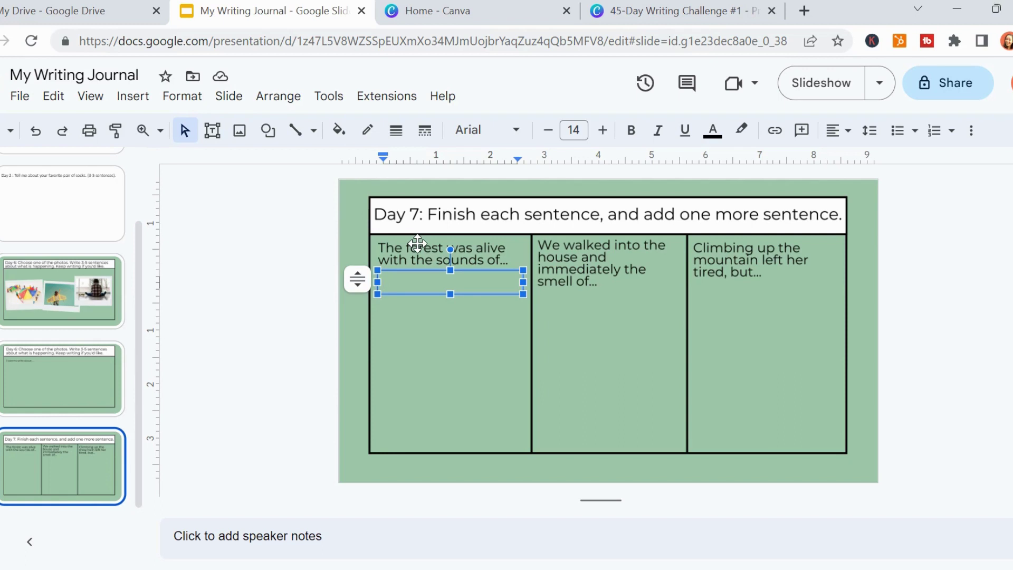
{"action": "left_click", "coordinate": [264, 285]}
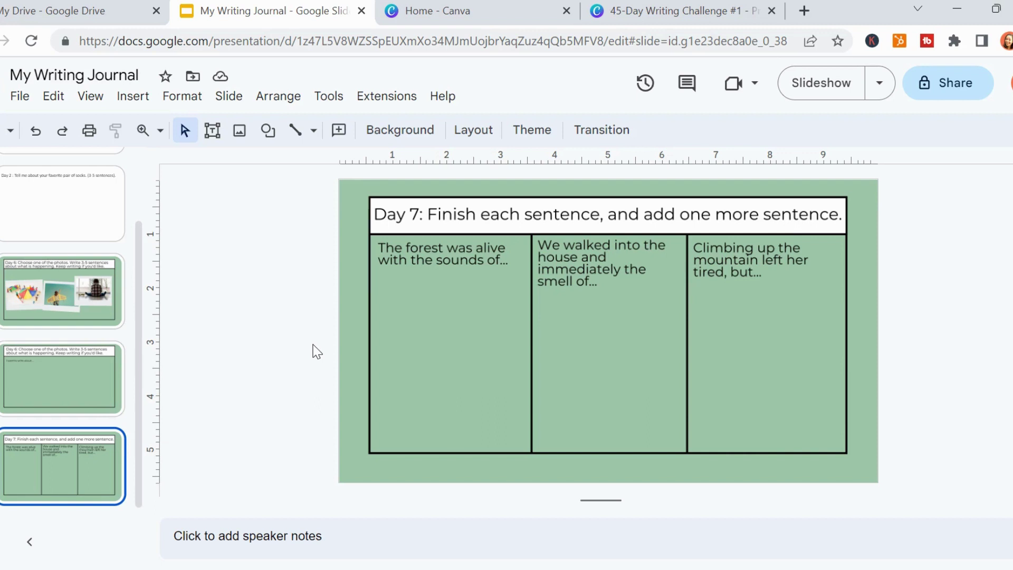
On the Day 6 writing slide, select the starter phrase 'I want to write about...' for commenting
{"action": "key", "text": "Up"}
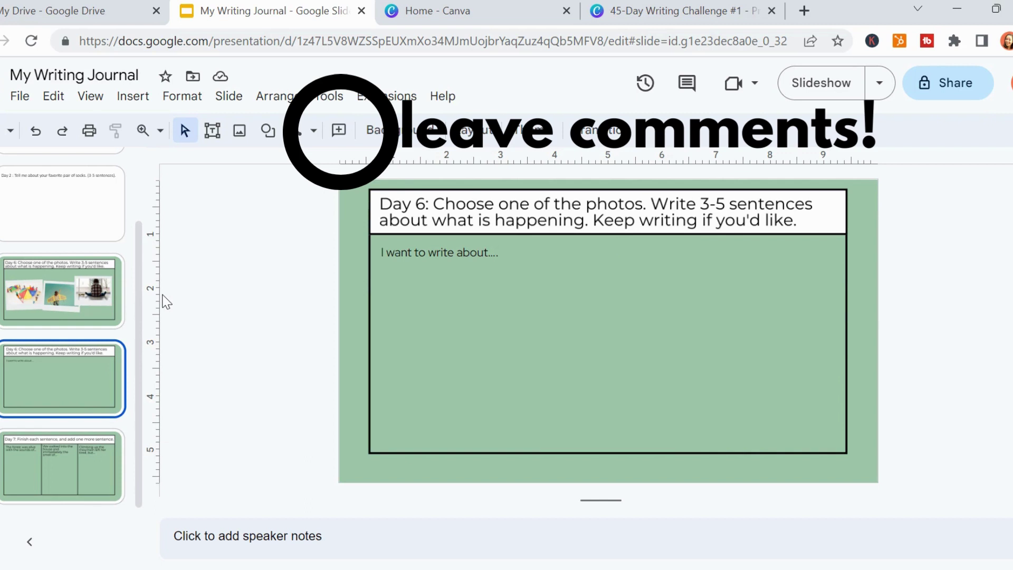
{"action": "left_click", "coordinate": [338, 131]}
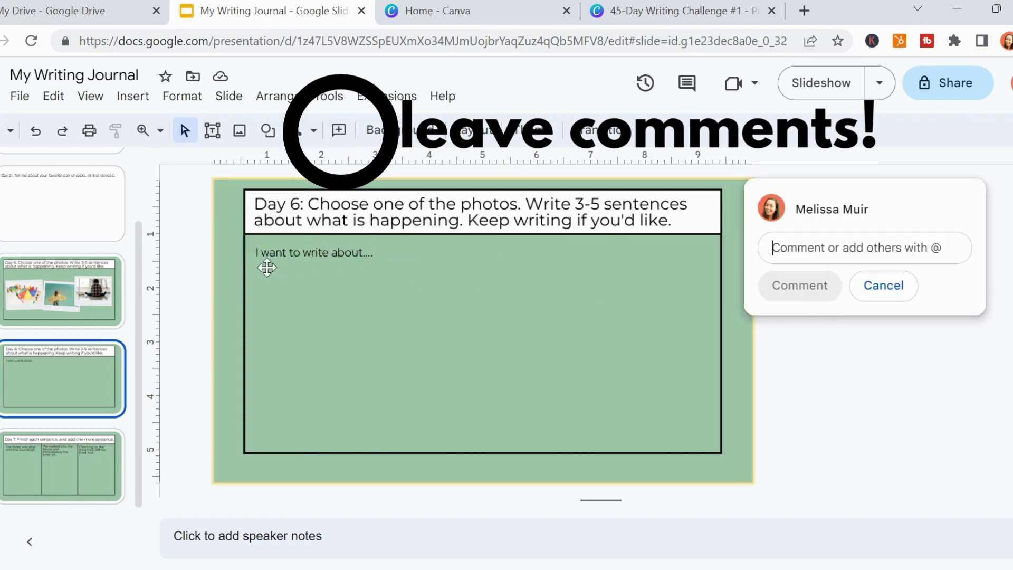
{"action": "left_click", "coordinate": [264, 253]}
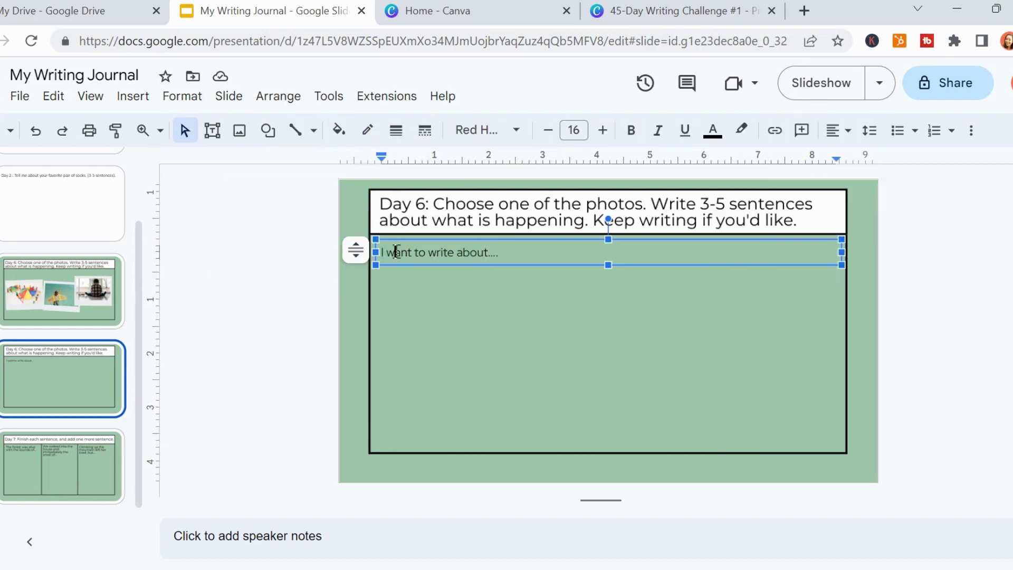
{"action": "left_click_drag", "start_coordinate": [383, 252], "coordinate": [499, 255]}
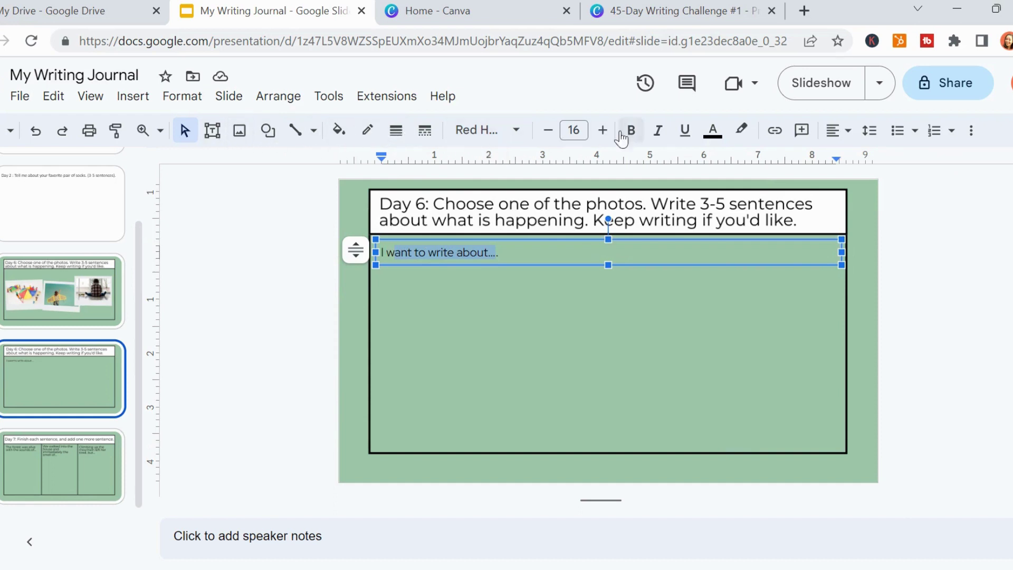
Post a comment suggesting a different intro on that phrase, then resolve it
{"action": "left_click", "coordinate": [810, 140]}
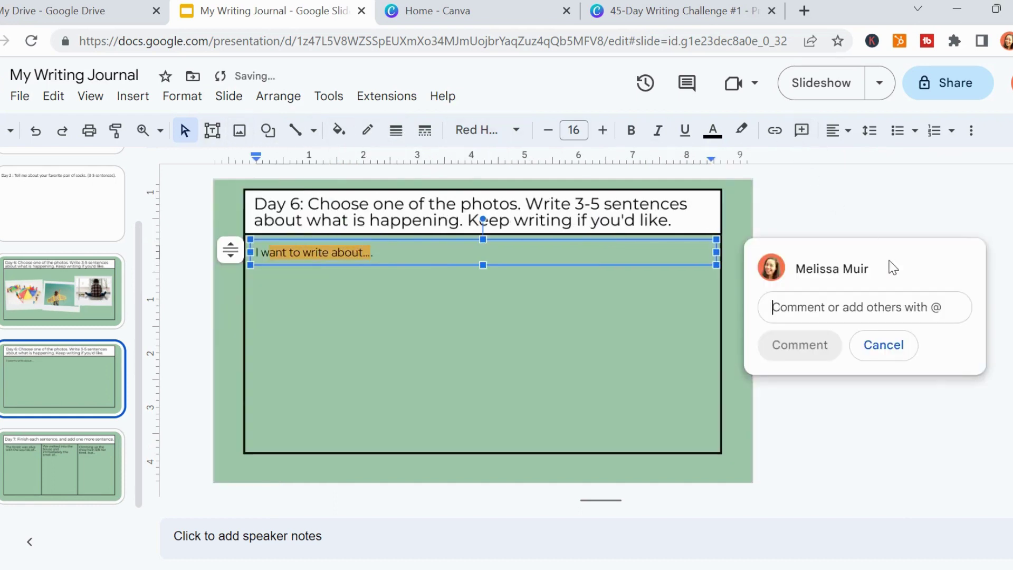
{"action": "type", "text": "Let's use a diff"}
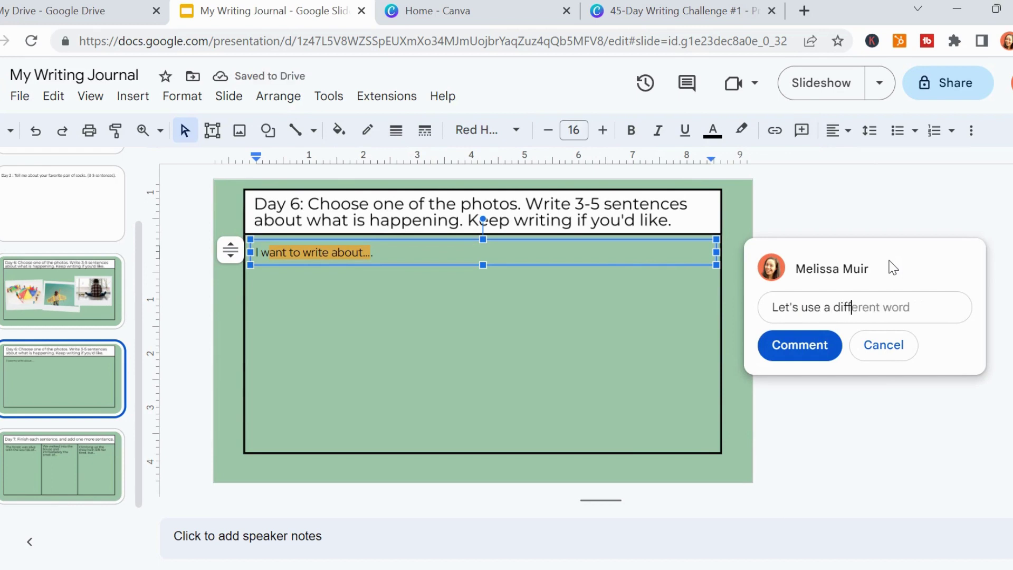
{"action": "type", "text": "erent intro."}
{"action": "key", "text": "ctrl+Return"}
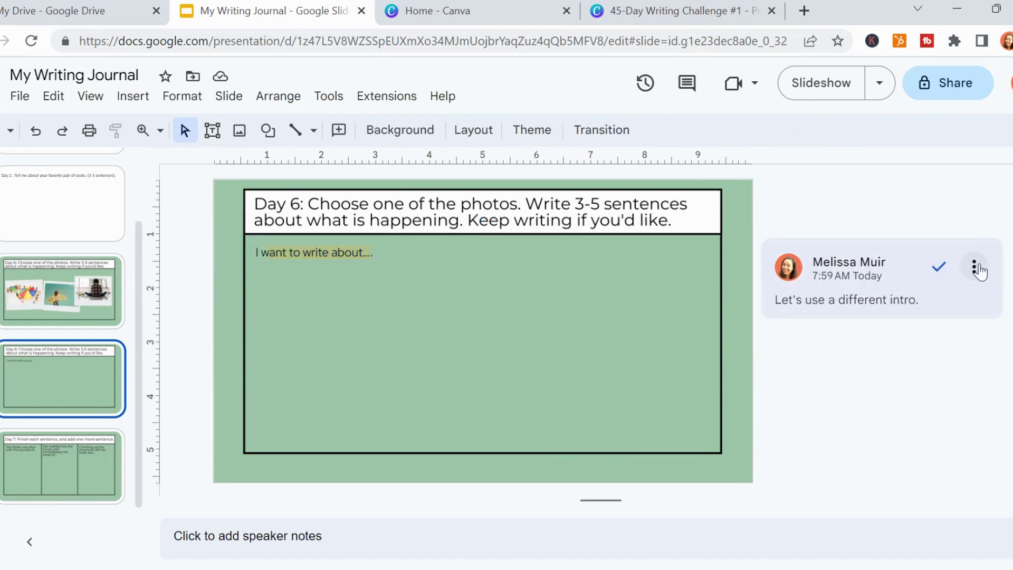
{"action": "left_click", "coordinate": [942, 269]}
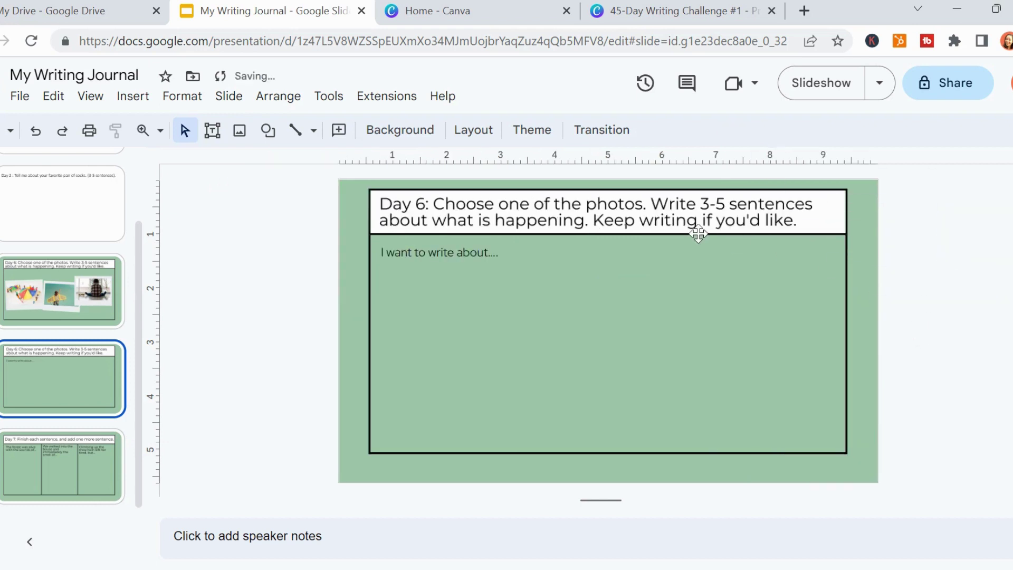